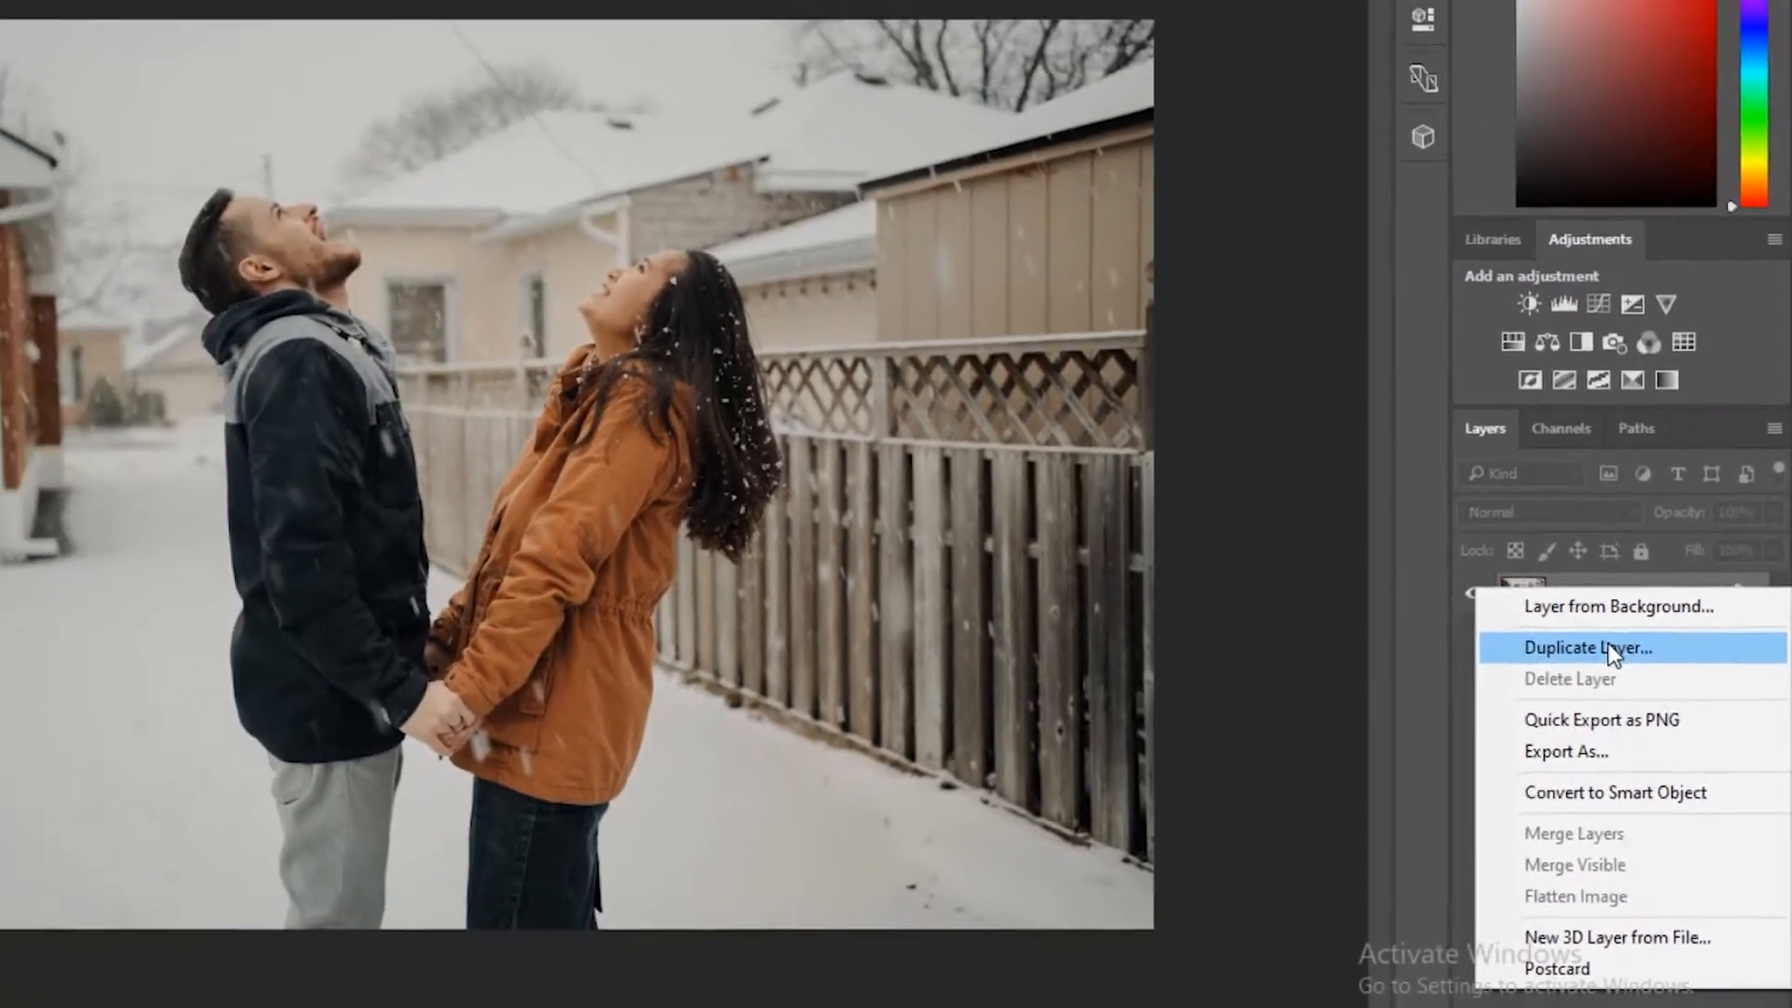
Duplicate the Background layer and open the copy in the Camera Raw Filter
{"action": "left_click", "coordinate": [1090, 296]}
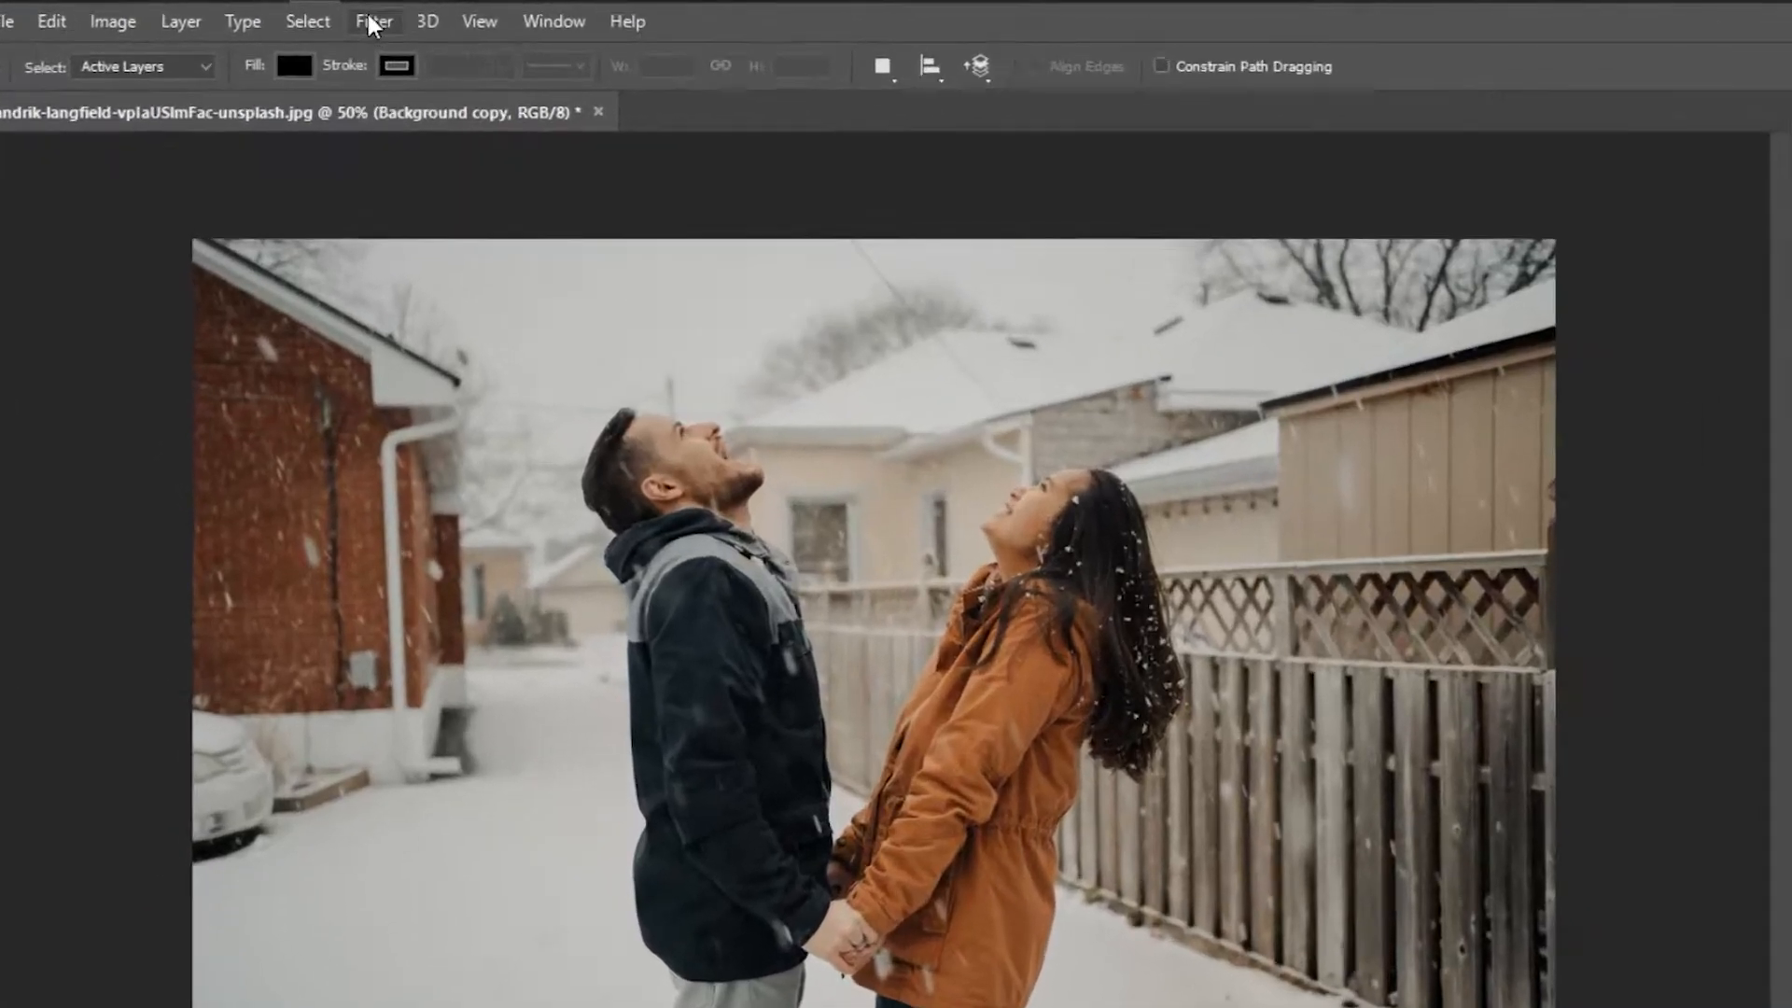
{"action": "left_click", "coordinate": [357, 16]}
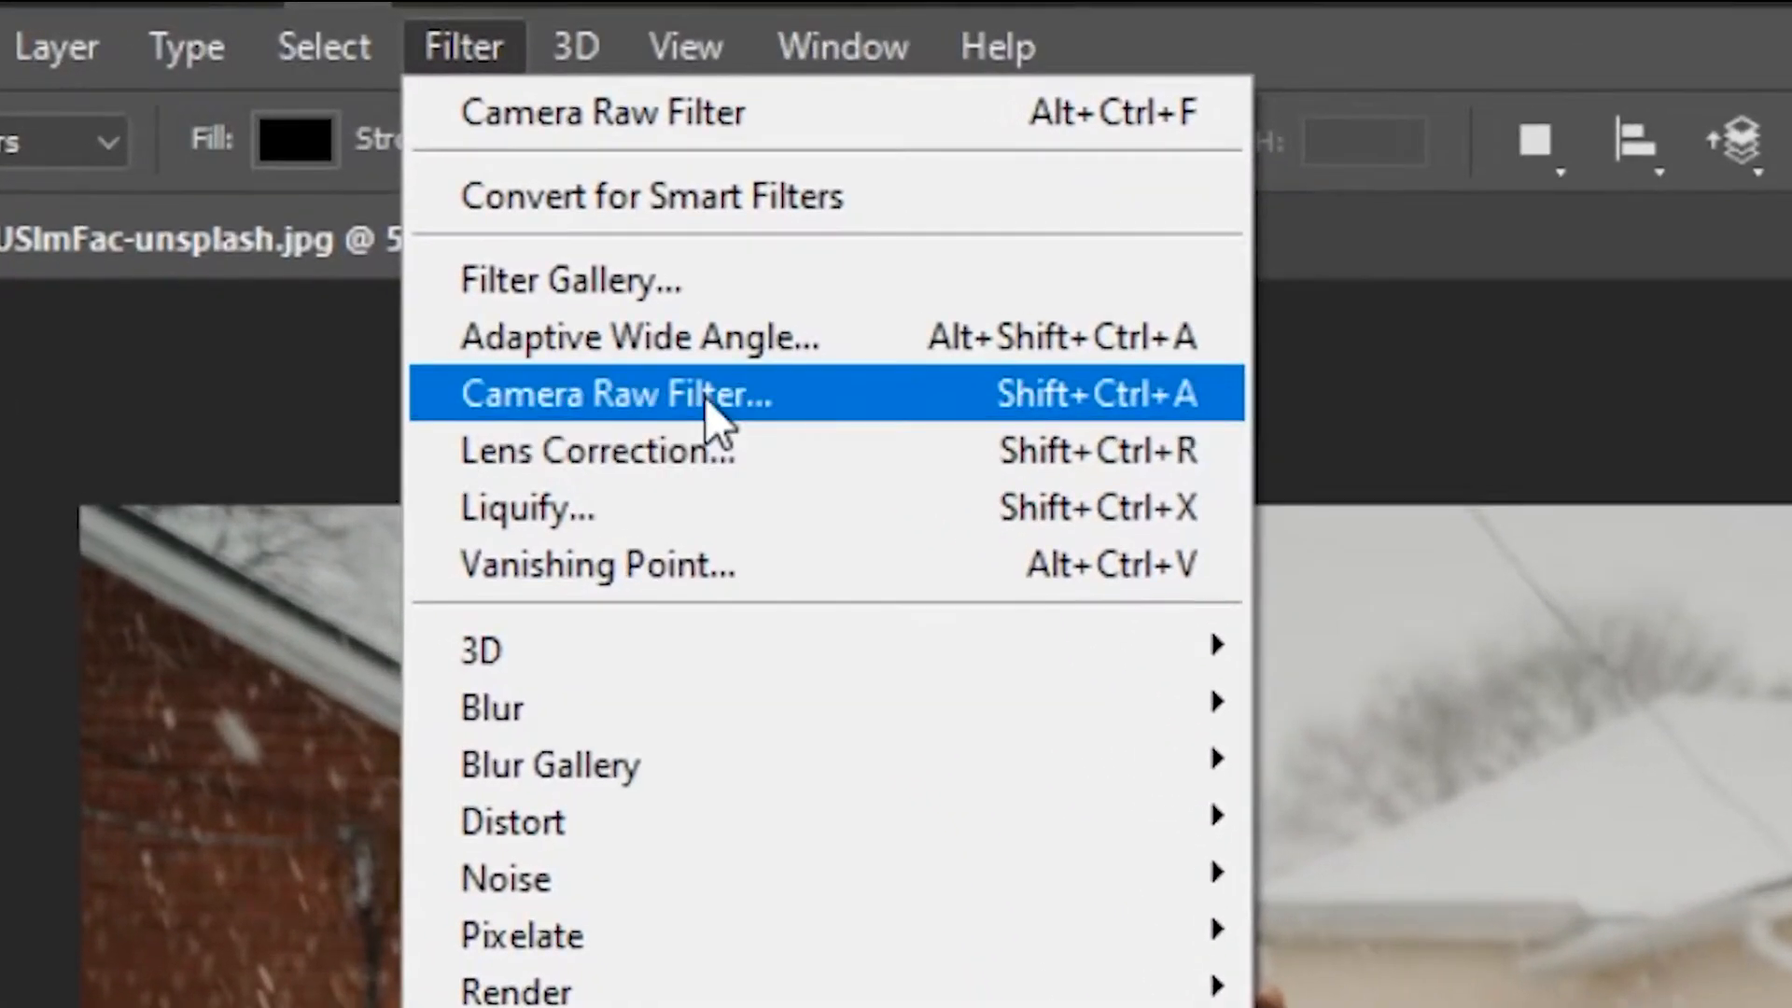
{"action": "left_click", "coordinate": [653, 337]}
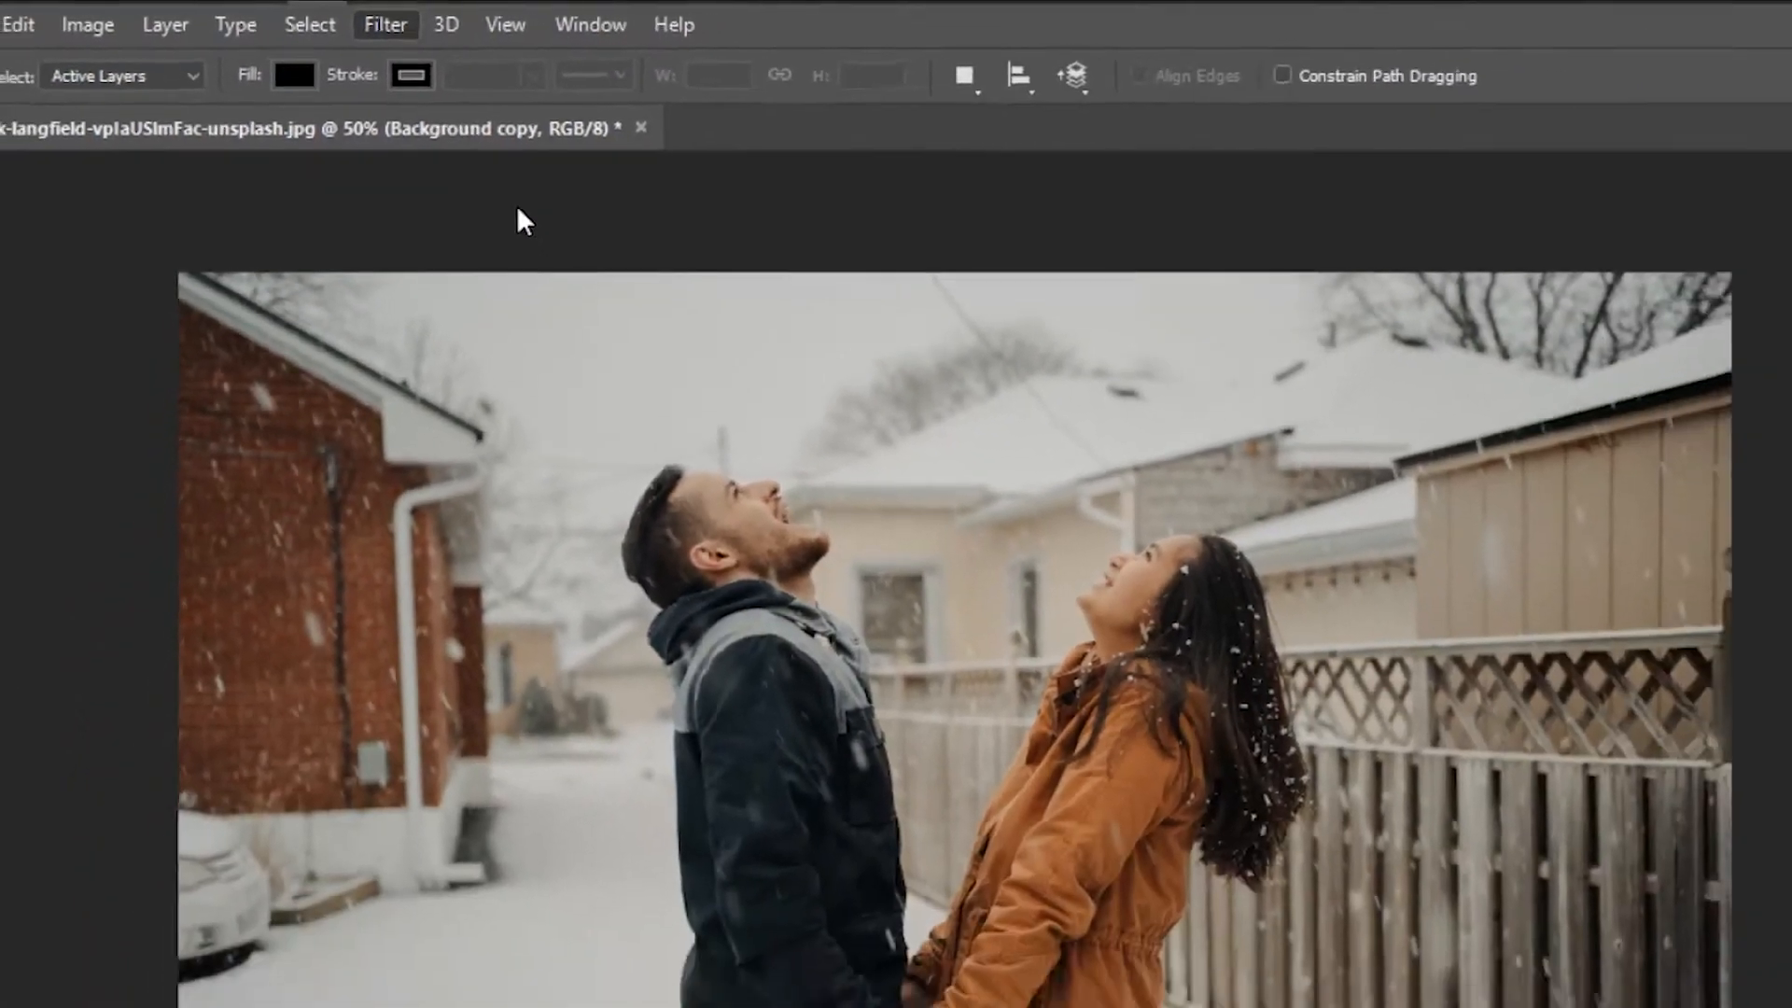
Set the white balance to Auto and lower the exposure to -0.45
{"action": "left_click", "coordinate": [1124, 382]}
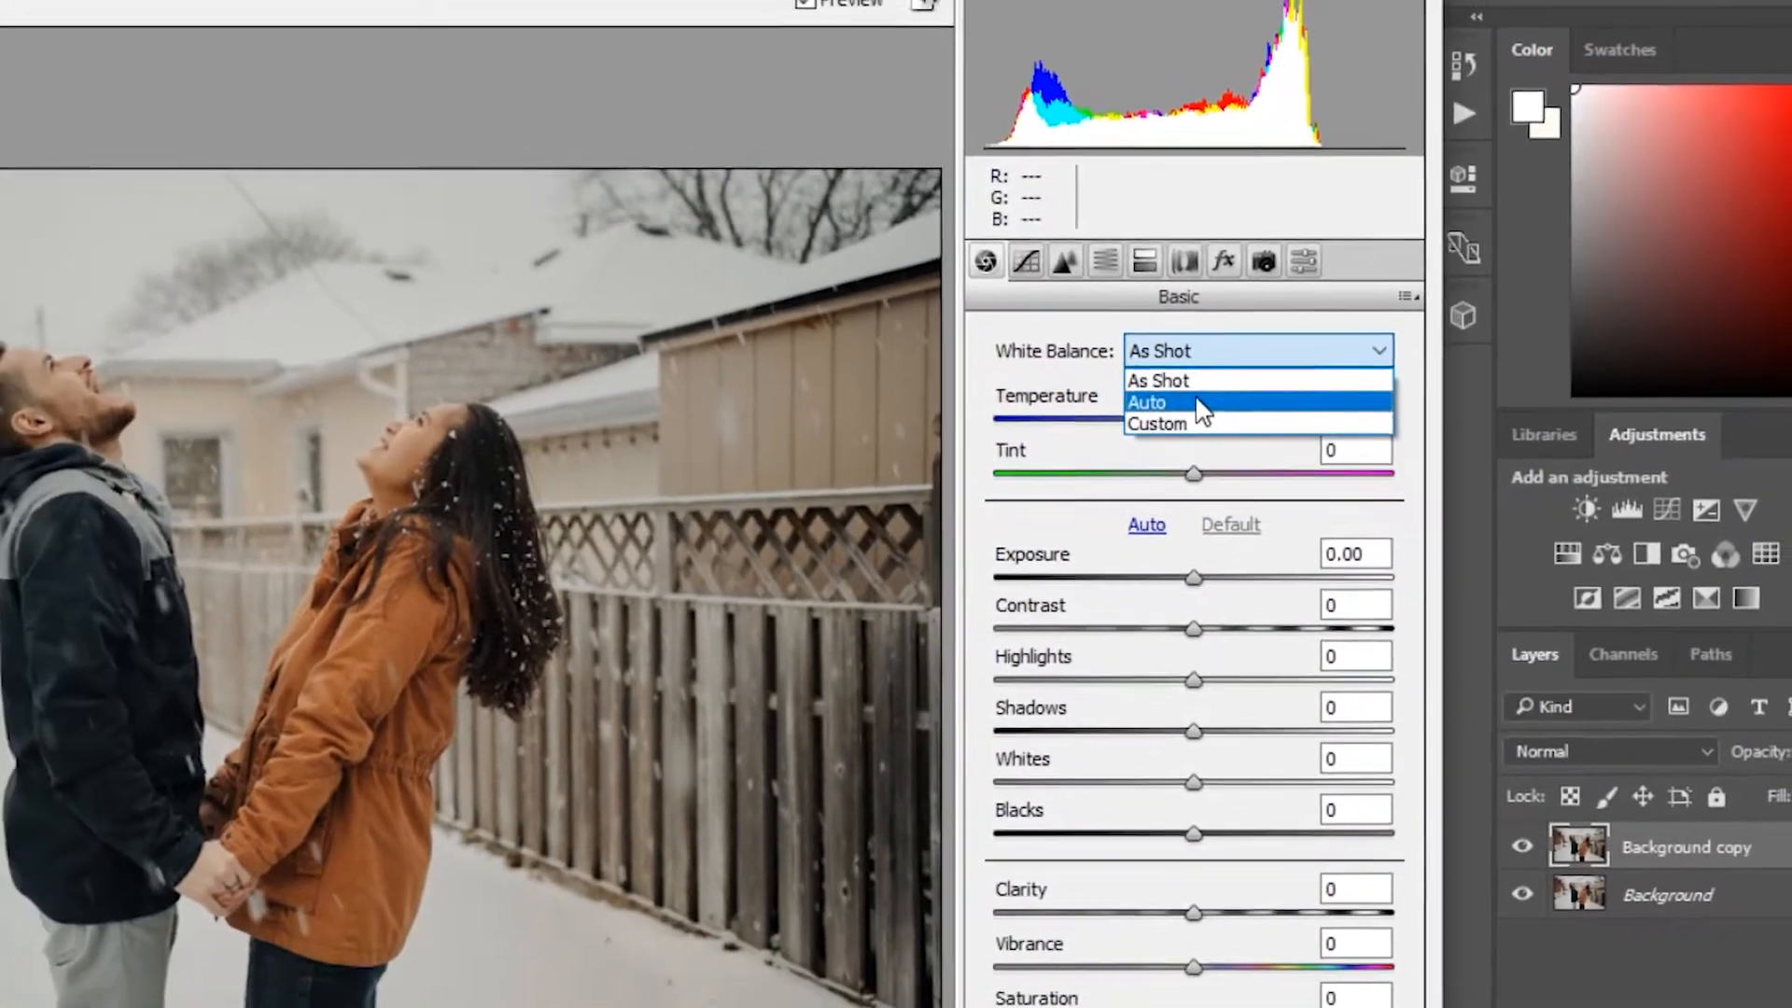
{"action": "left_click", "coordinate": [1197, 405]}
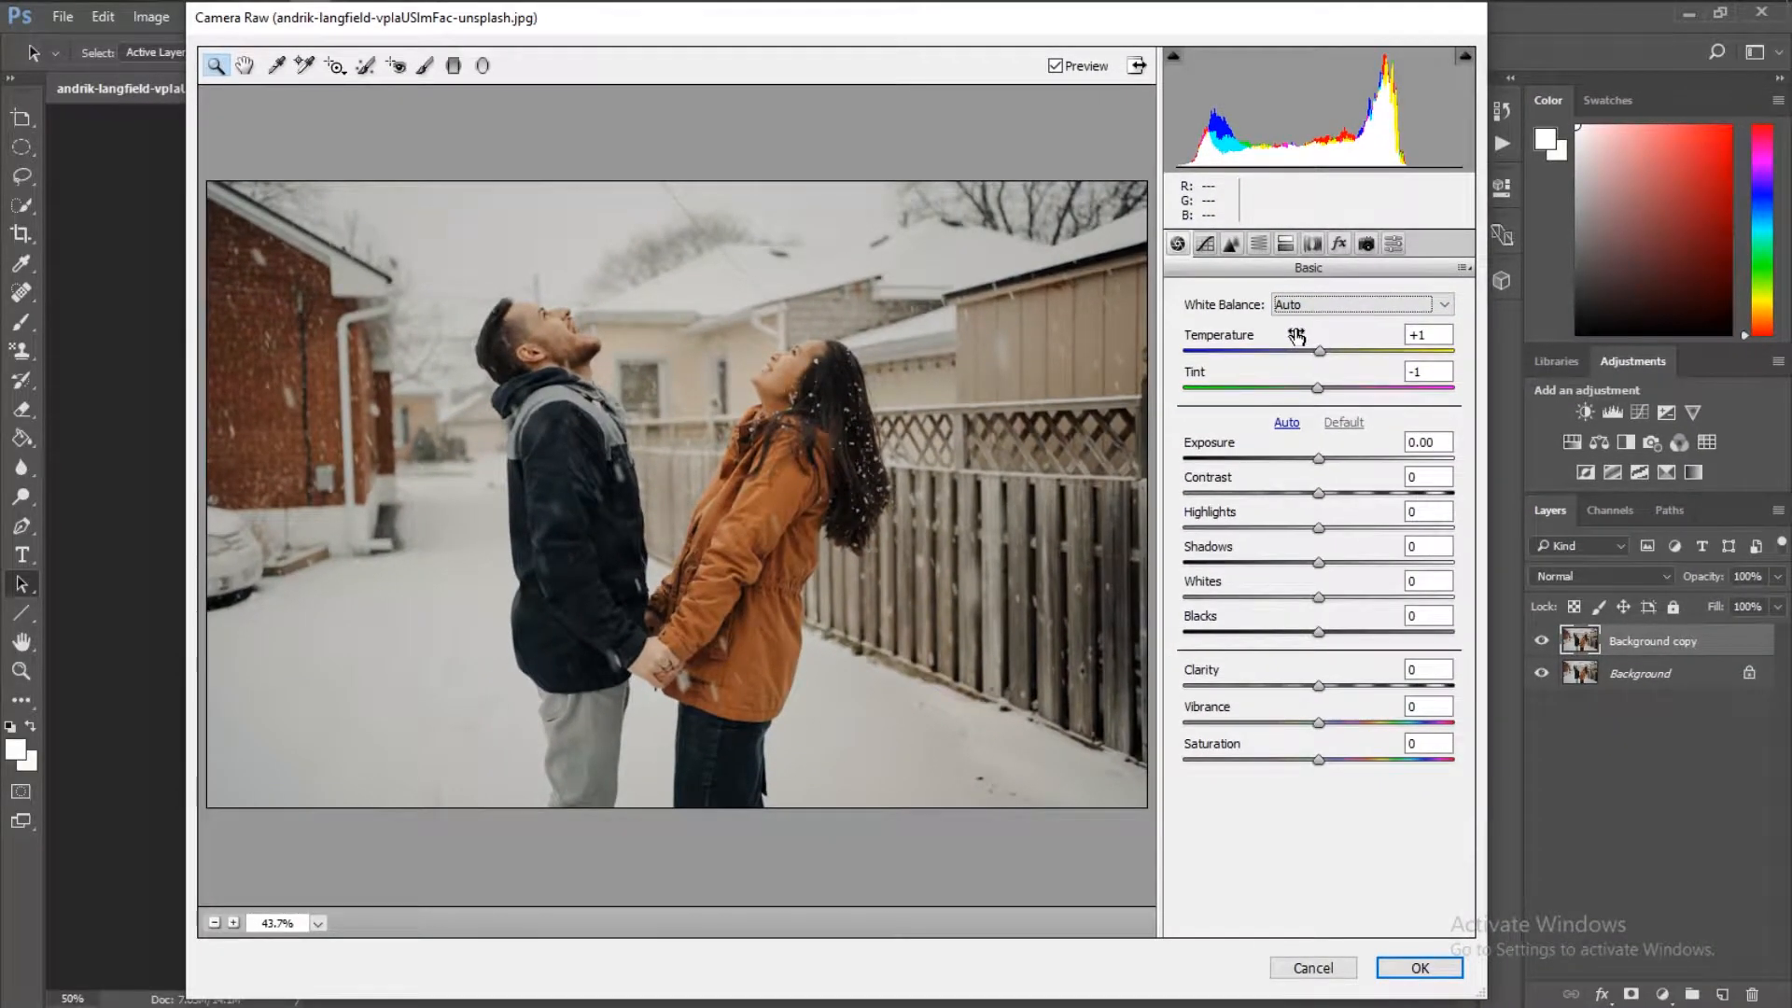
{"action": "left_click", "coordinate": [1385, 466]}
{"action": "left_click_drag", "start_coordinate": [1319, 459], "coordinate": [1308, 458]}
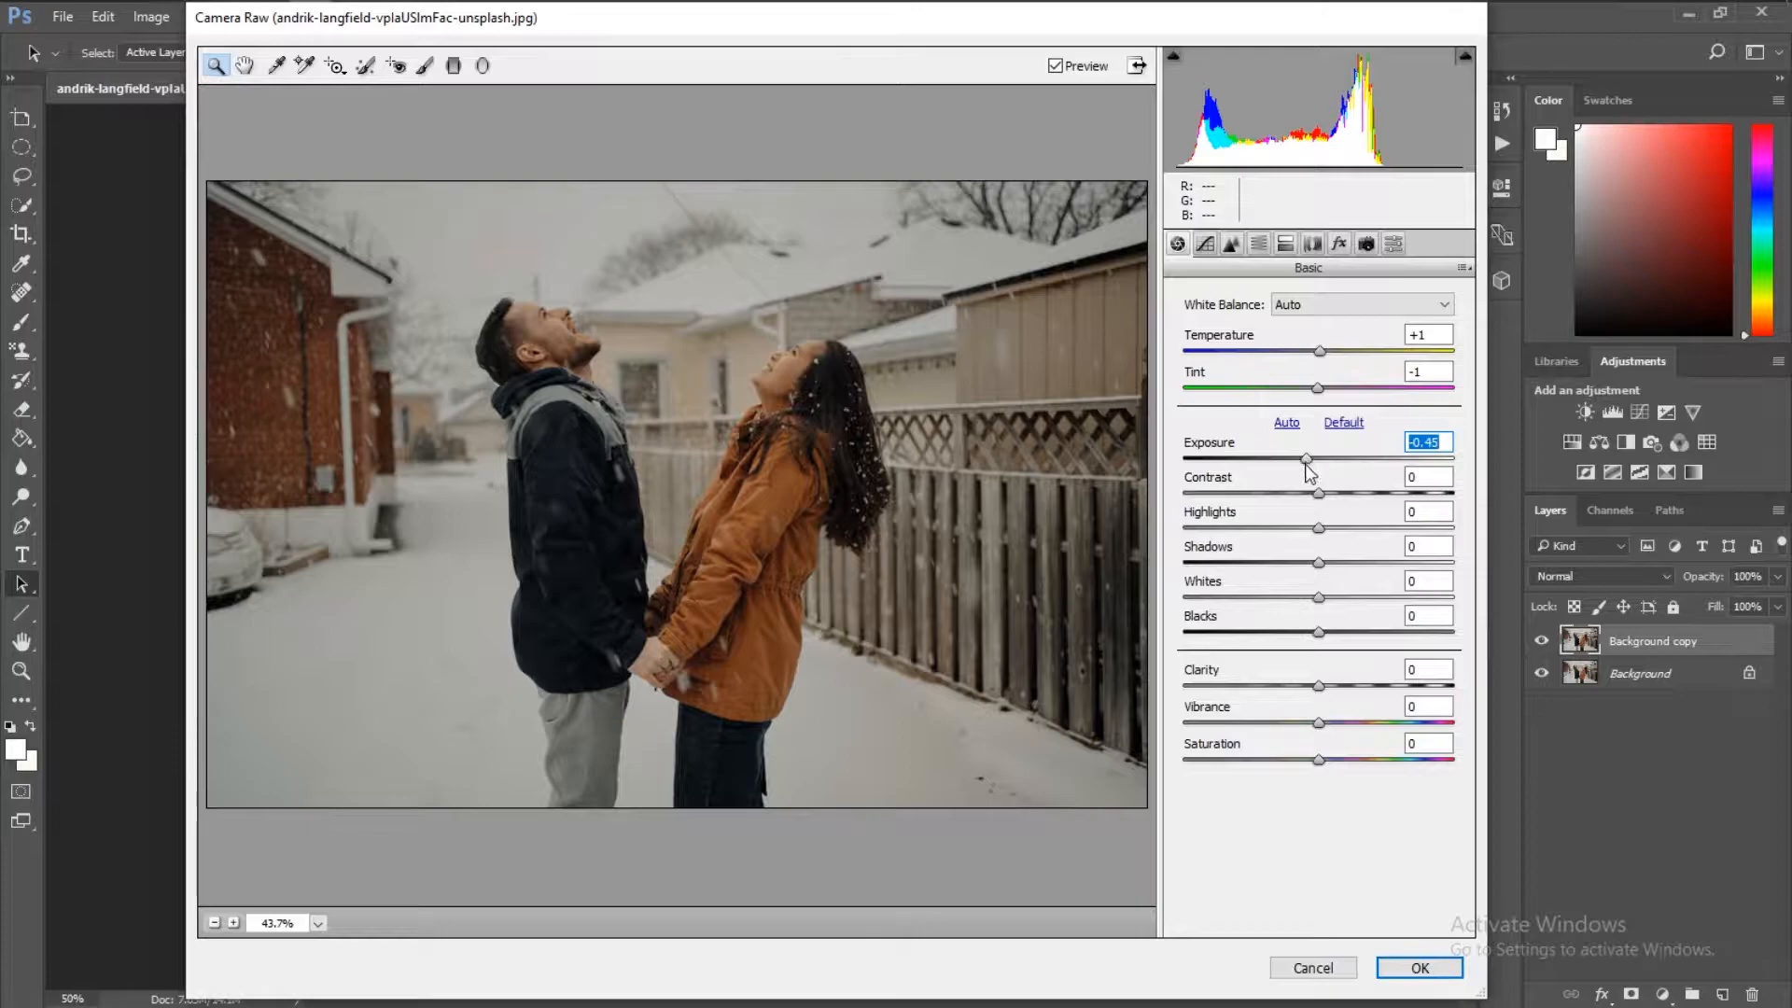
Set the contrast to -11 and the highlights, shadows and whites to -12 each
{"action": "mouse_move", "coordinate": [1323, 494]}
{"action": "left_mouse_down"}
{"action": "mouse_move", "coordinate": [1307, 494]}
{"action": "mouse_move", "coordinate": [1340, 502]}
{"action": "left_mouse_up"}
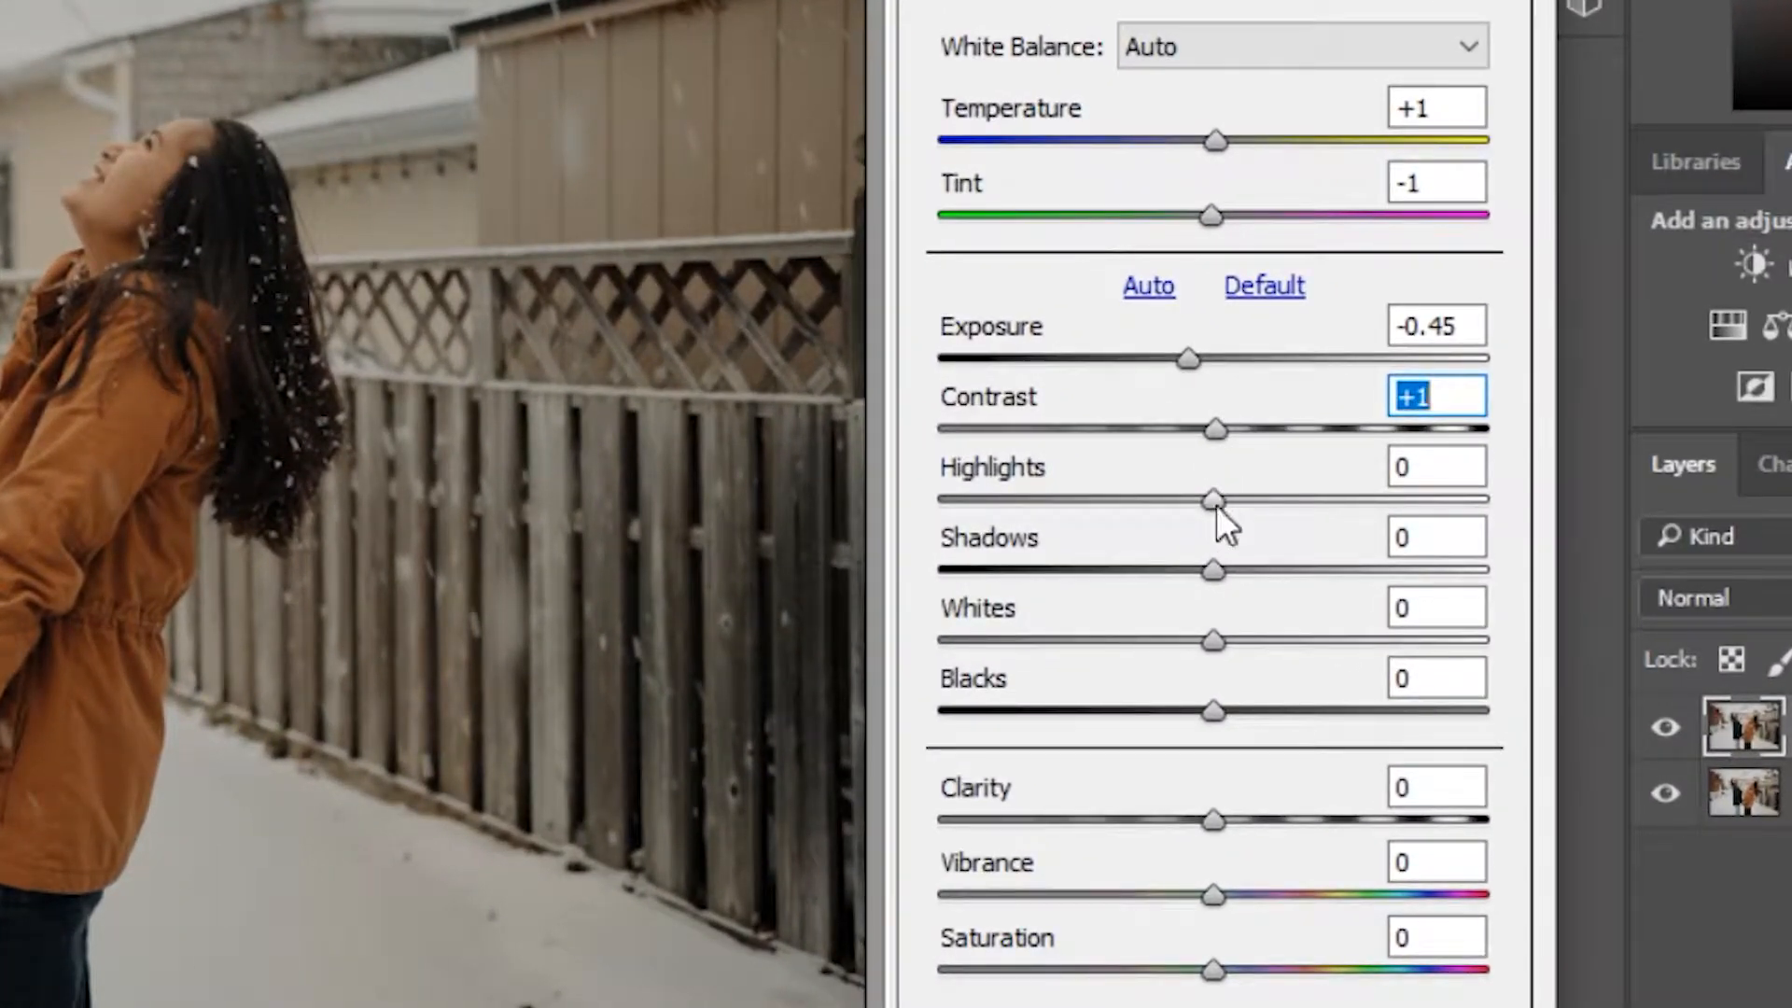
{"action": "left_click_drag", "start_coordinate": [1229, 439], "coordinate": [1197, 439]}
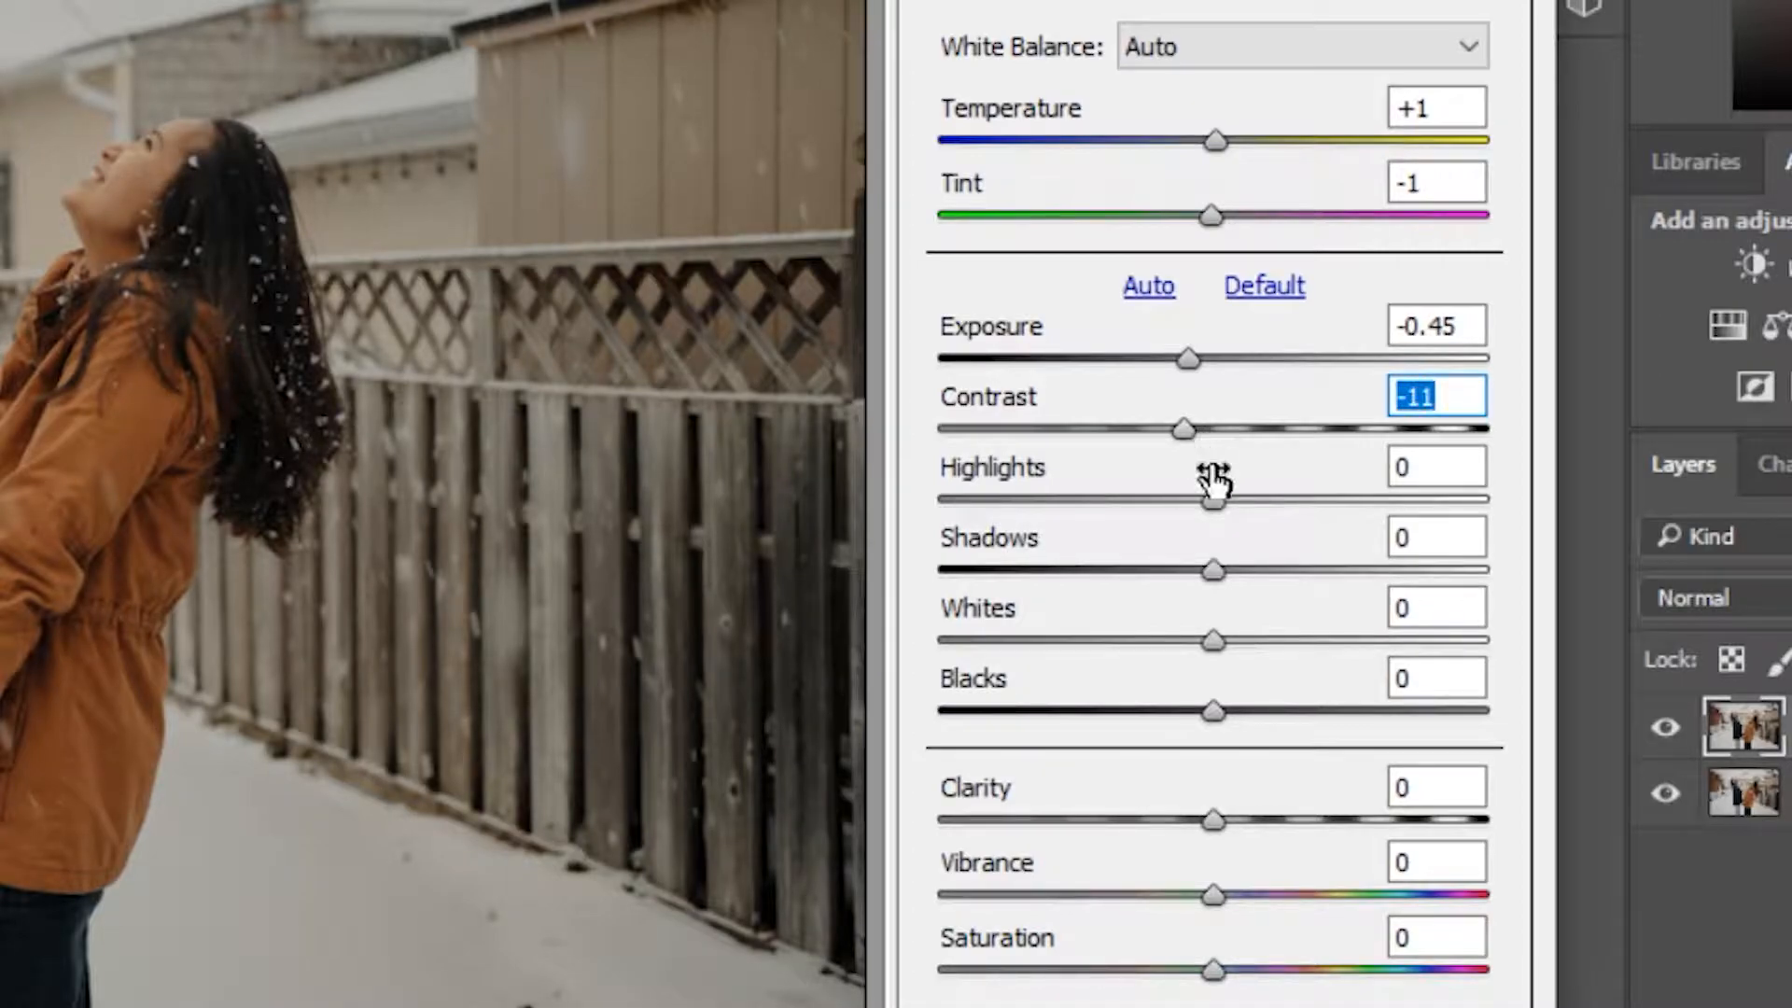
{"action": "left_click_drag", "start_coordinate": [1214, 502], "coordinate": [1185, 502]}
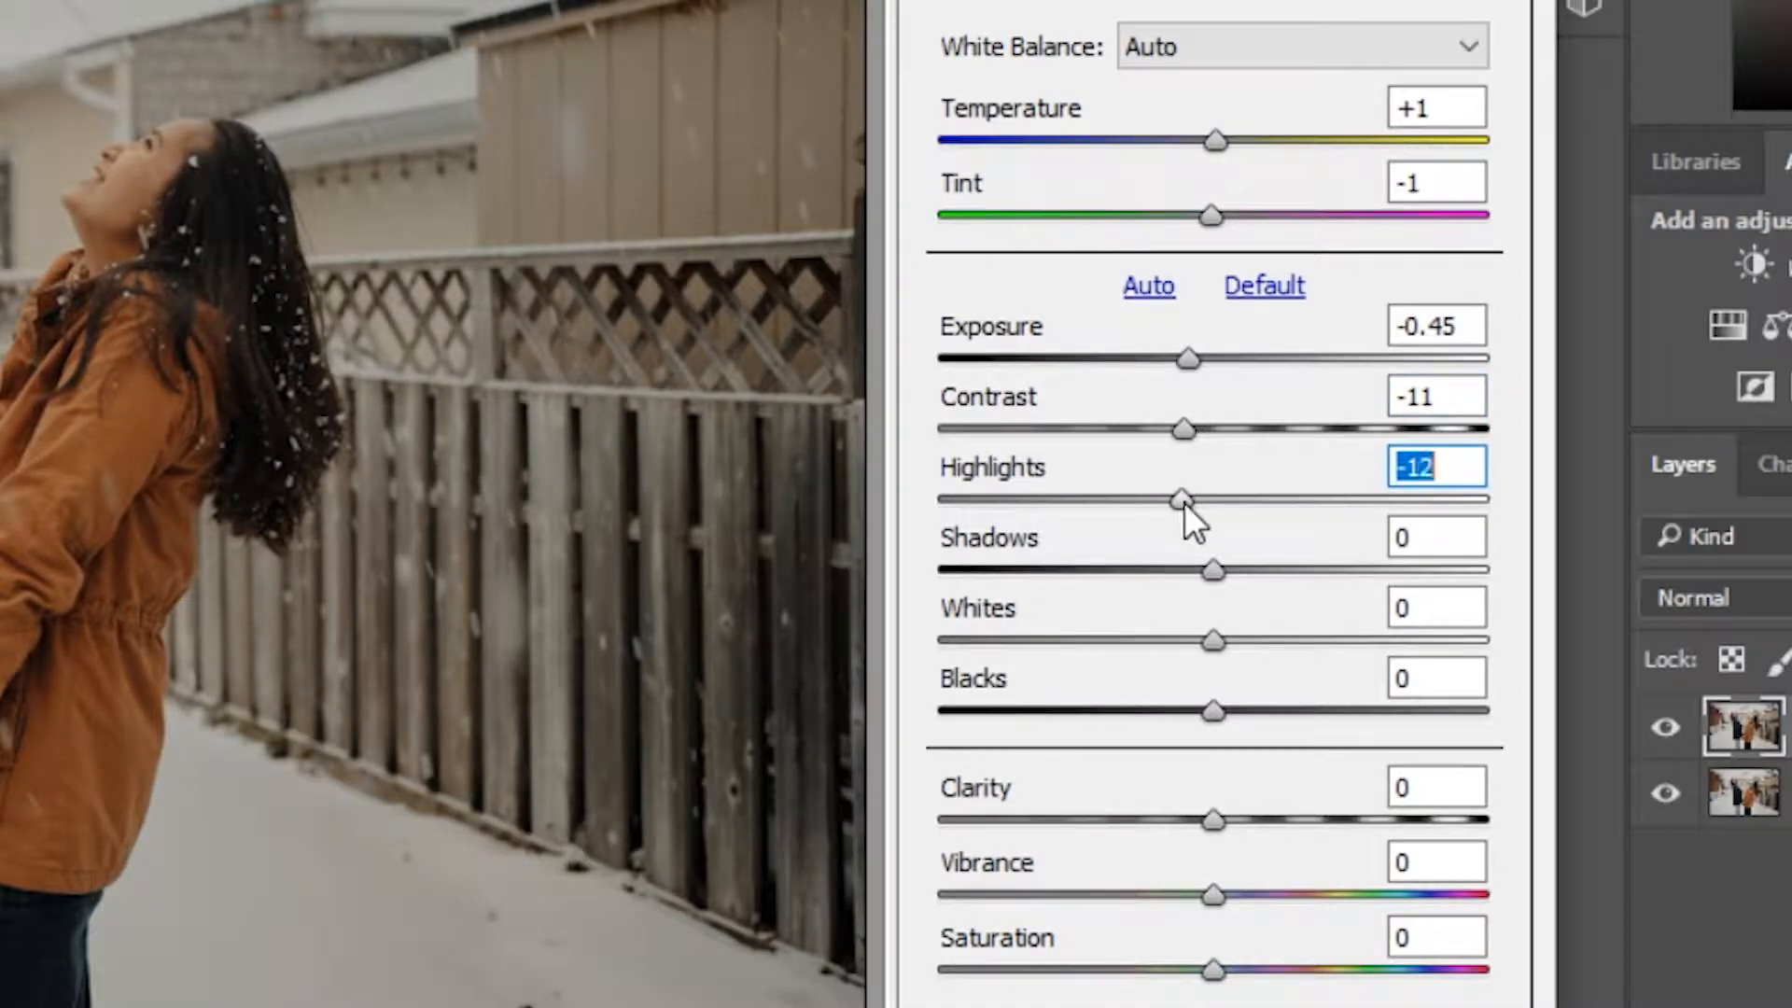
{"action": "left_click_drag", "start_coordinate": [1221, 584], "coordinate": [1196, 637]}
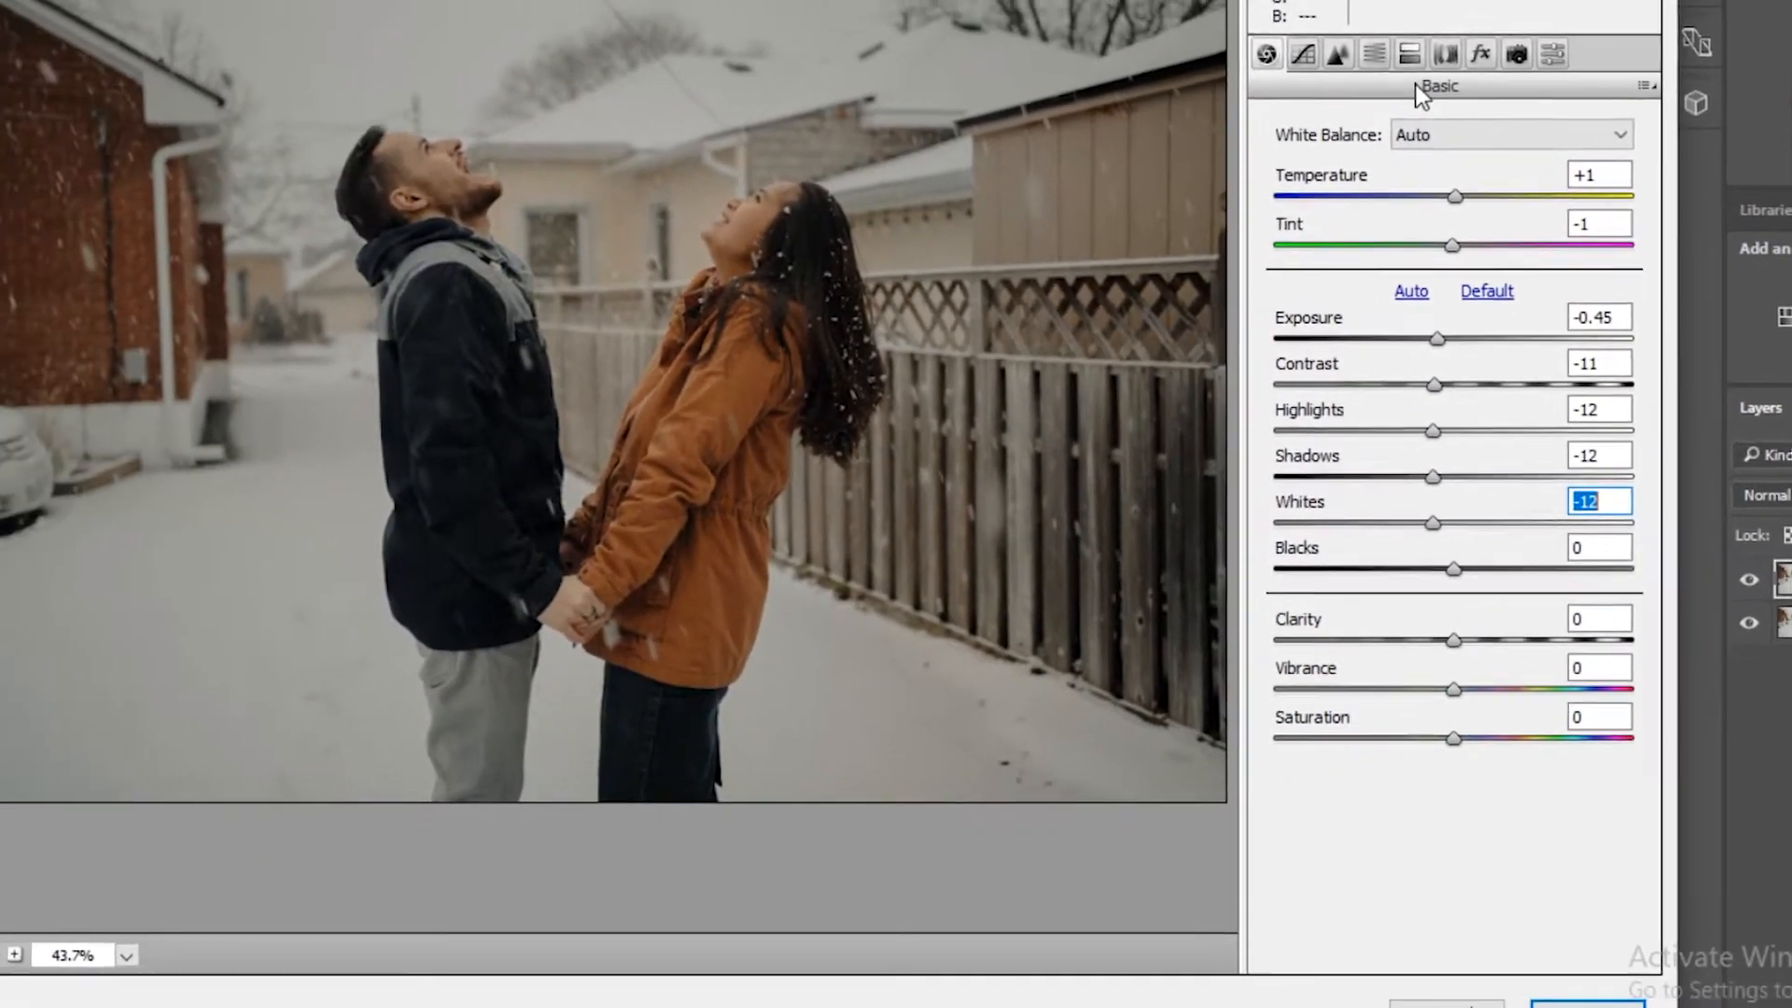
In Camera Calibration, set the Red Primary and Green Primary hues to +100 and lower the Blue Primary hue to its minimum
{"action": "left_click", "coordinate": [1514, 51]}
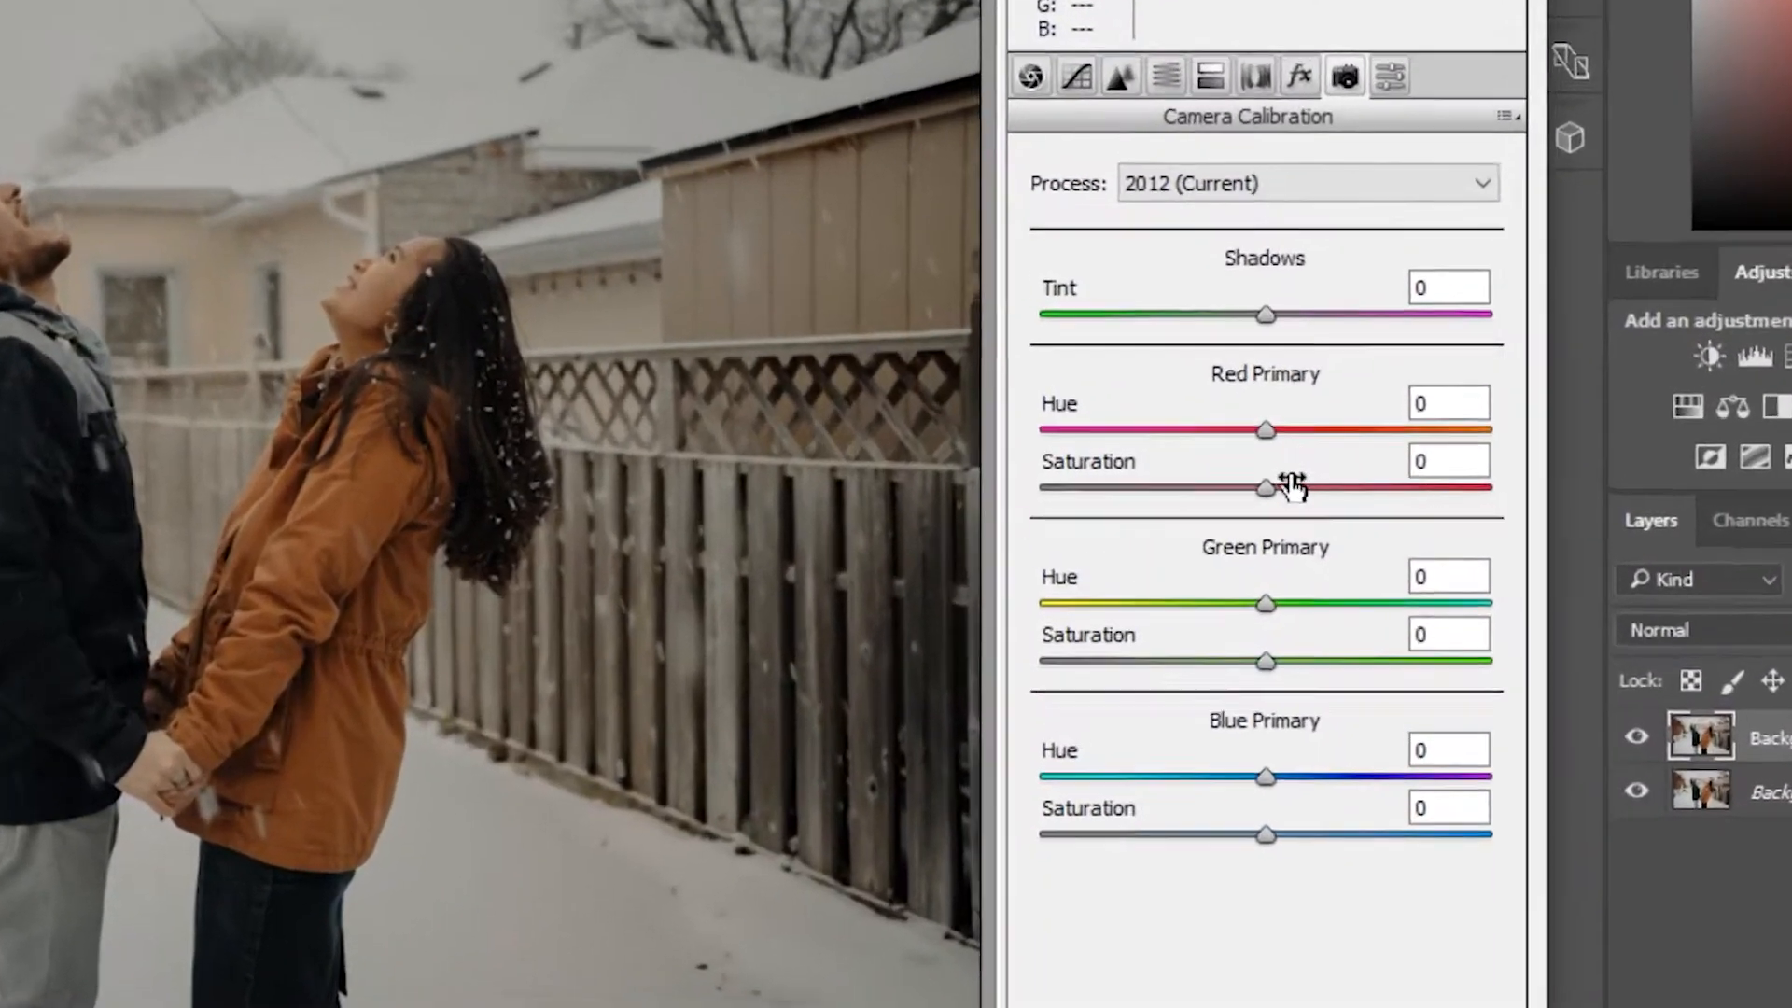
{"action": "left_click_drag", "start_coordinate": [1267, 432], "coordinate": [1287, 430]}
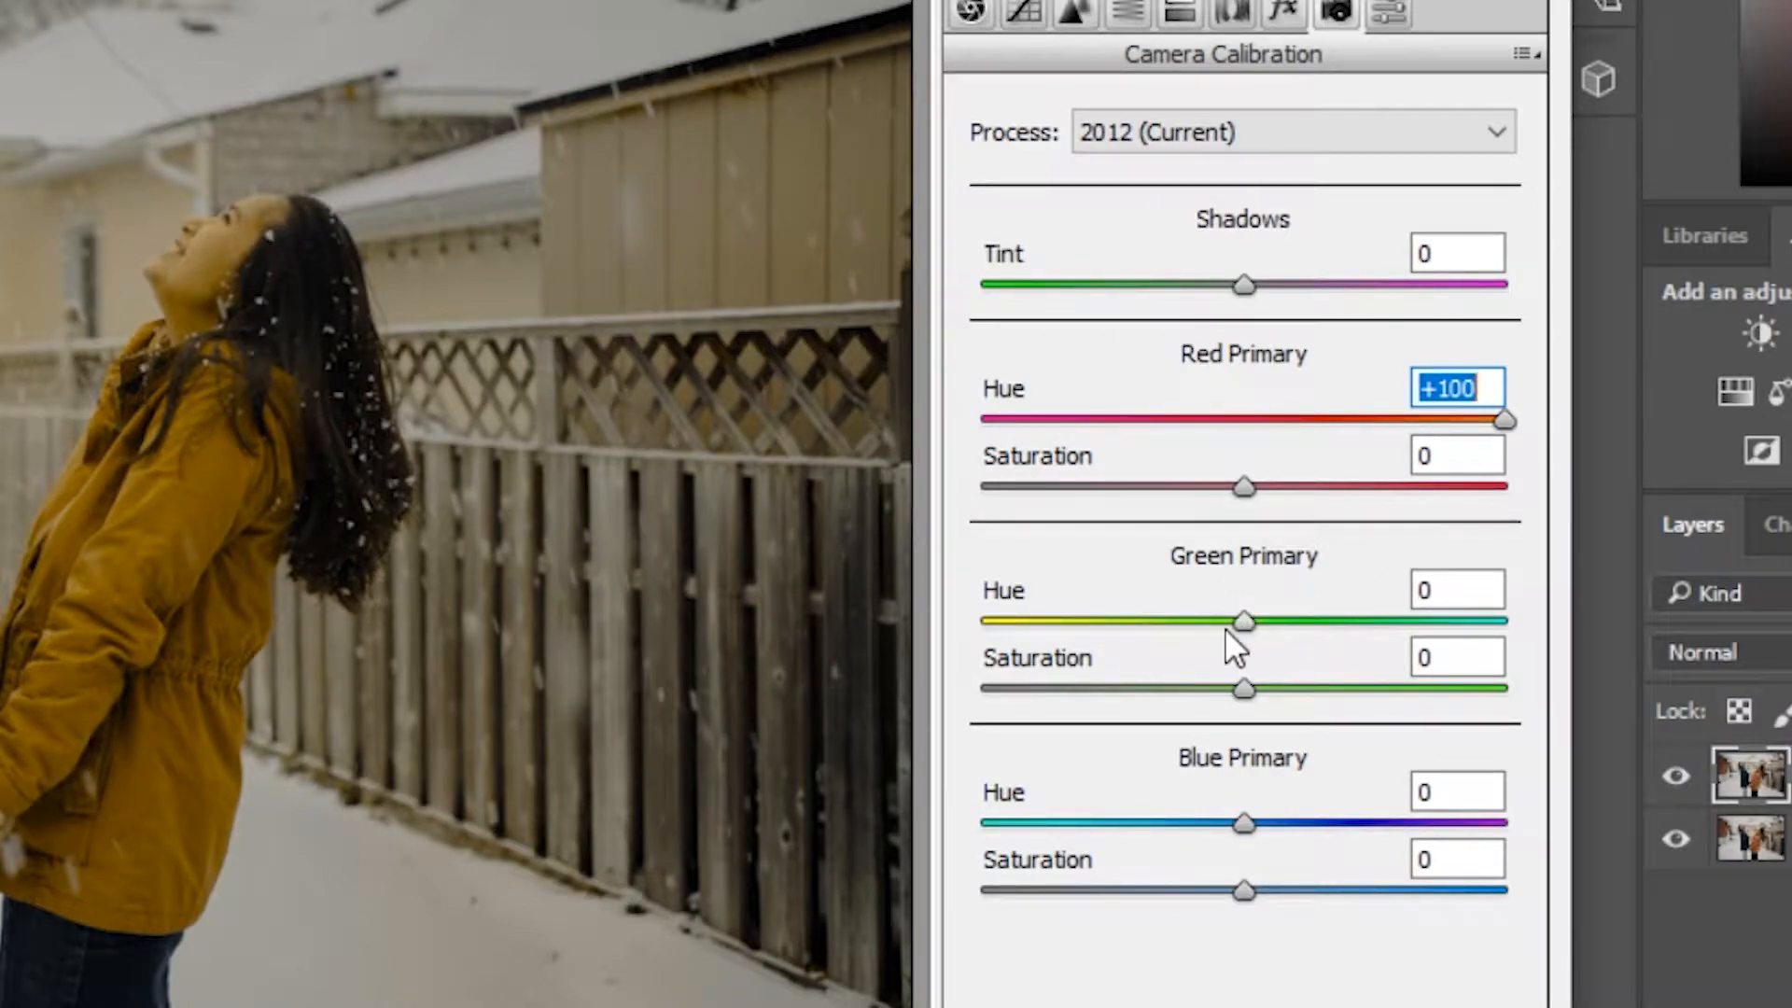
{"action": "left_click_drag", "start_coordinate": [1257, 625], "coordinate": [1568, 646]}
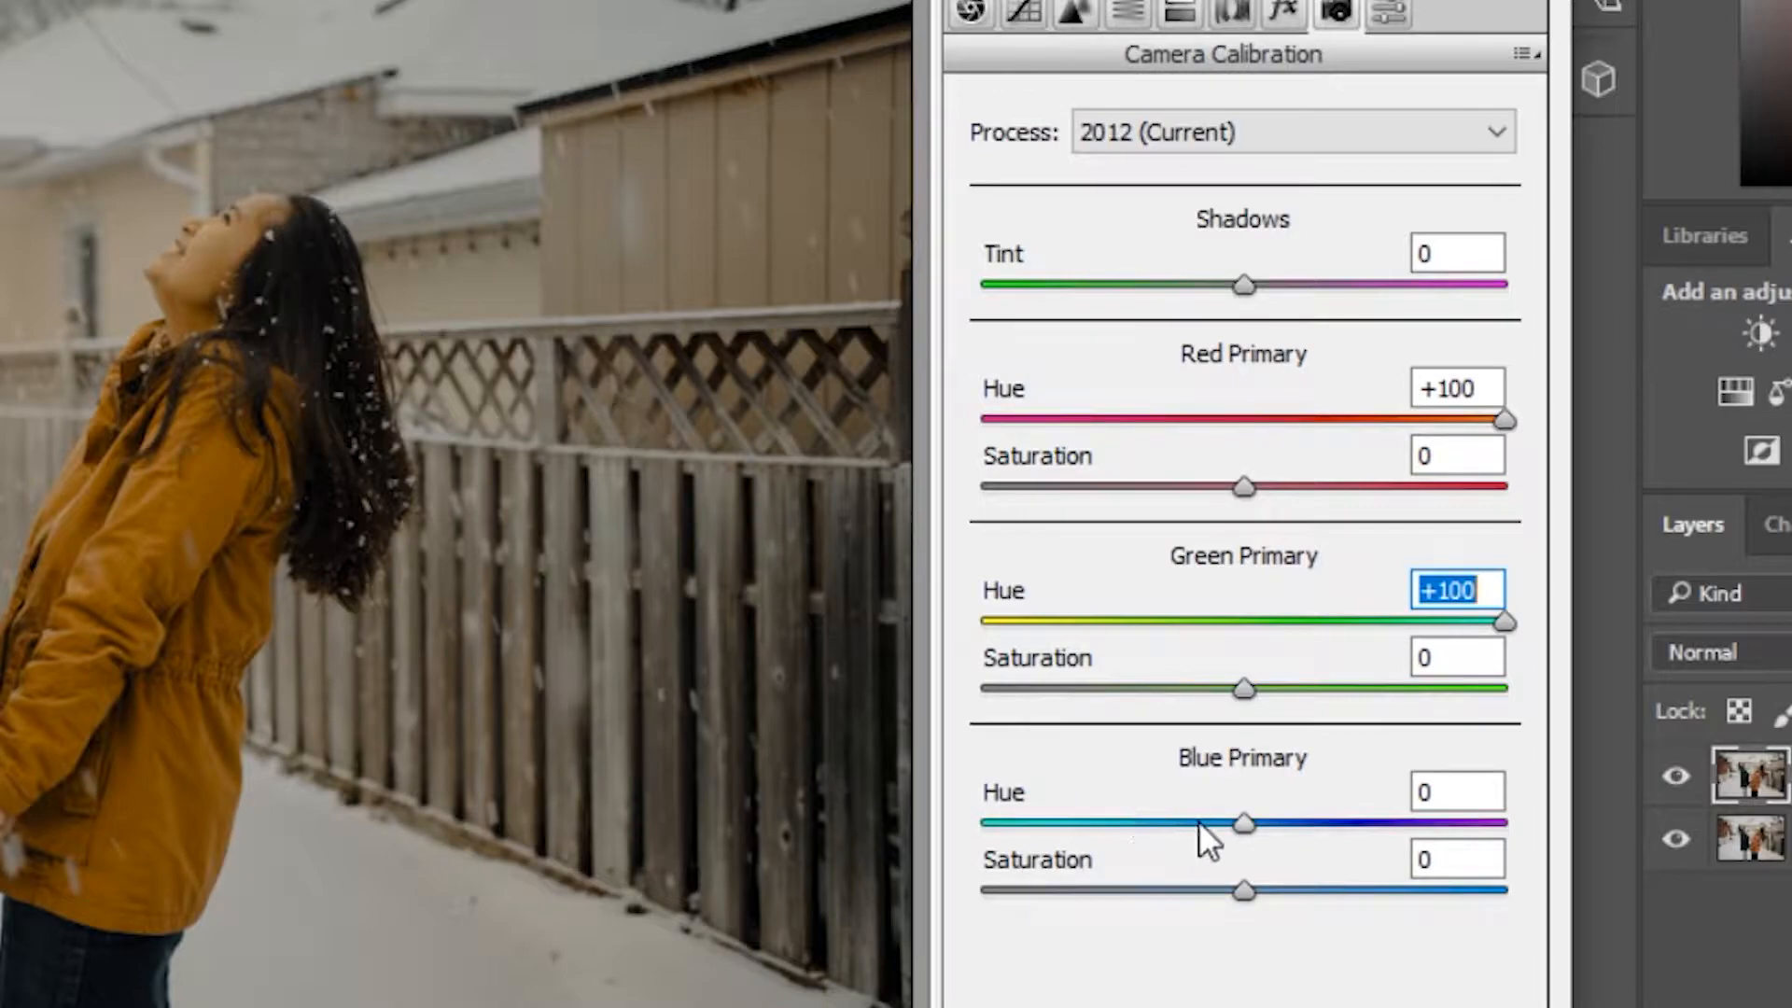
{"action": "left_click_drag", "start_coordinate": [1239, 828], "coordinate": [860, 838]}
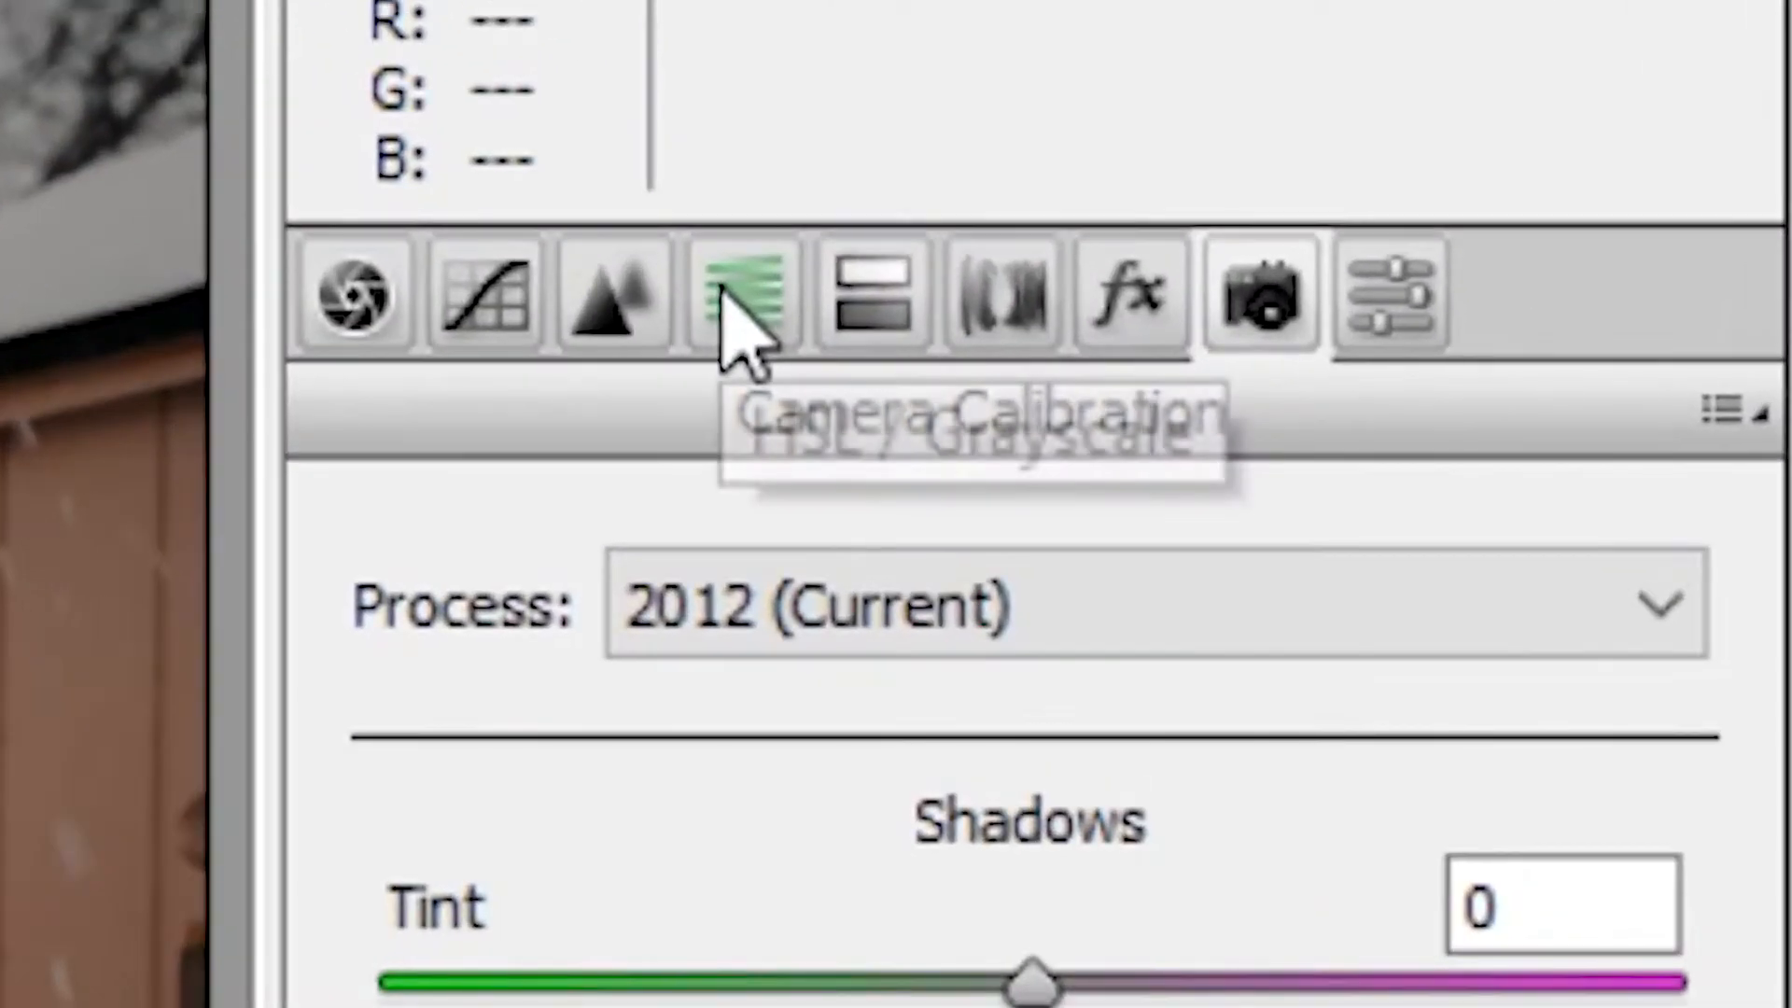
Set the HSL saturation of yellows, greens, aquas, blues, purples and magentas to -100, leaving reds and oranges alone
{"action": "left_click", "coordinate": [1117, 13]}
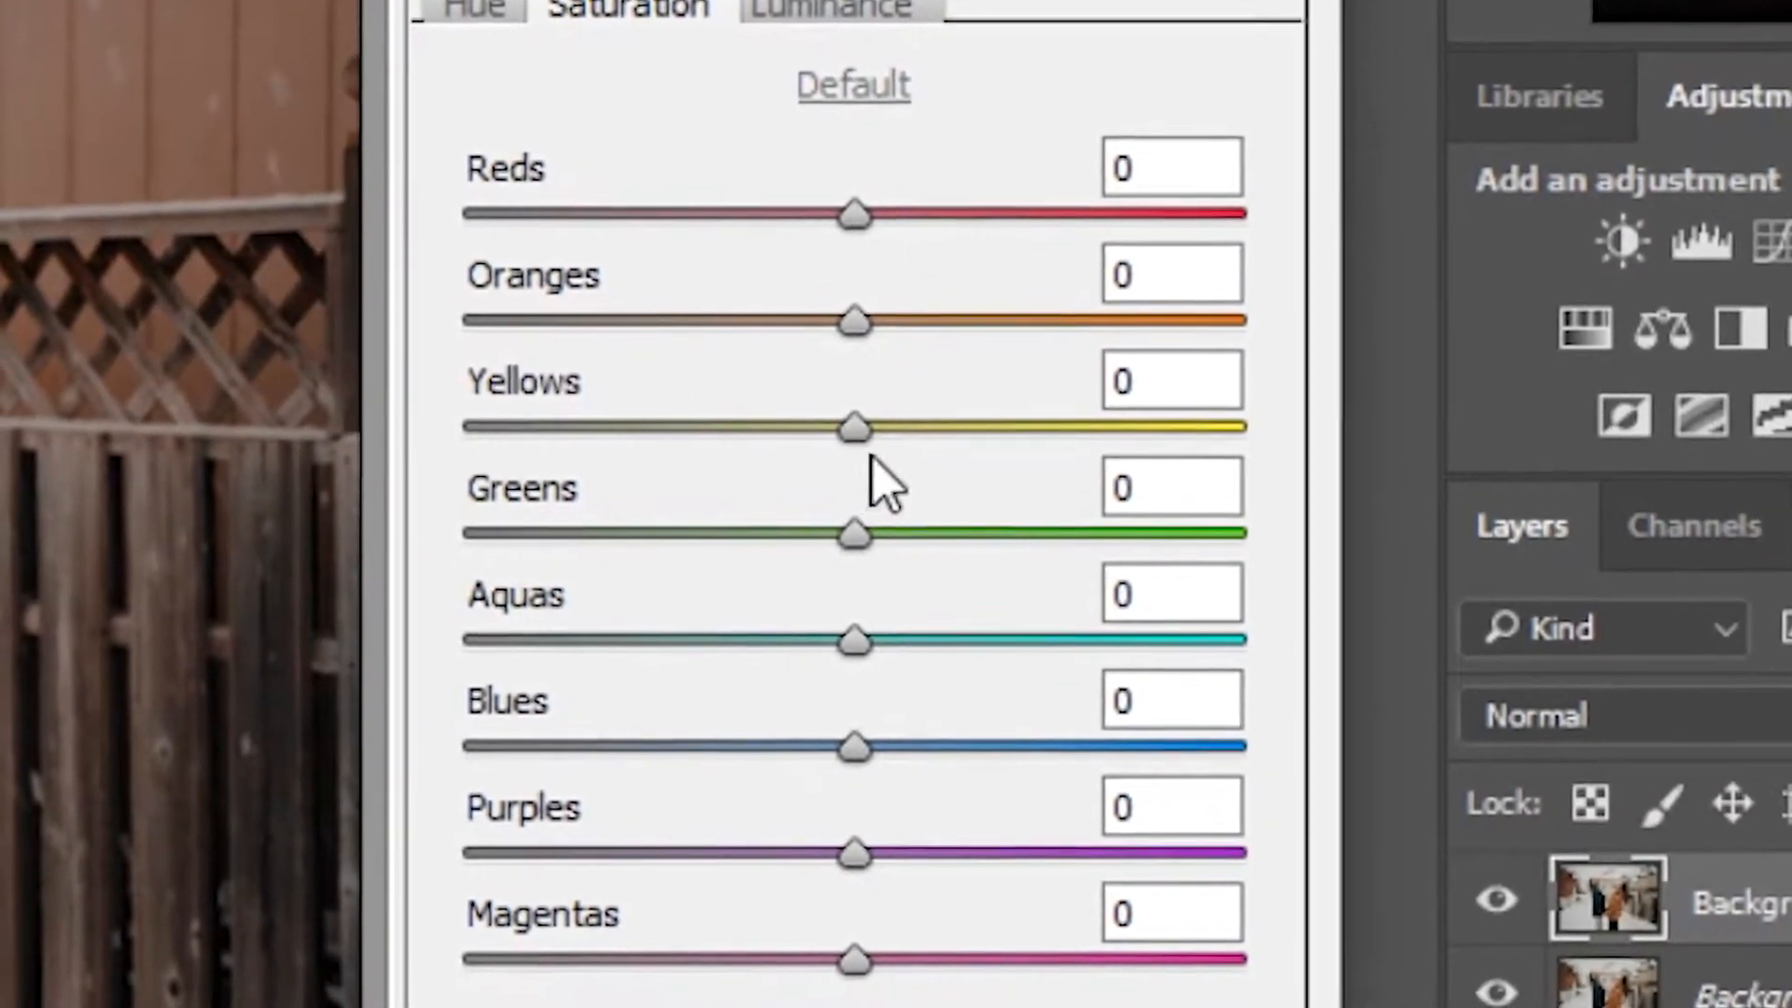
{"action": "left_click_drag", "start_coordinate": [844, 438], "coordinate": [401, 448]}
{"action": "key", "text": "ctrl+z"}
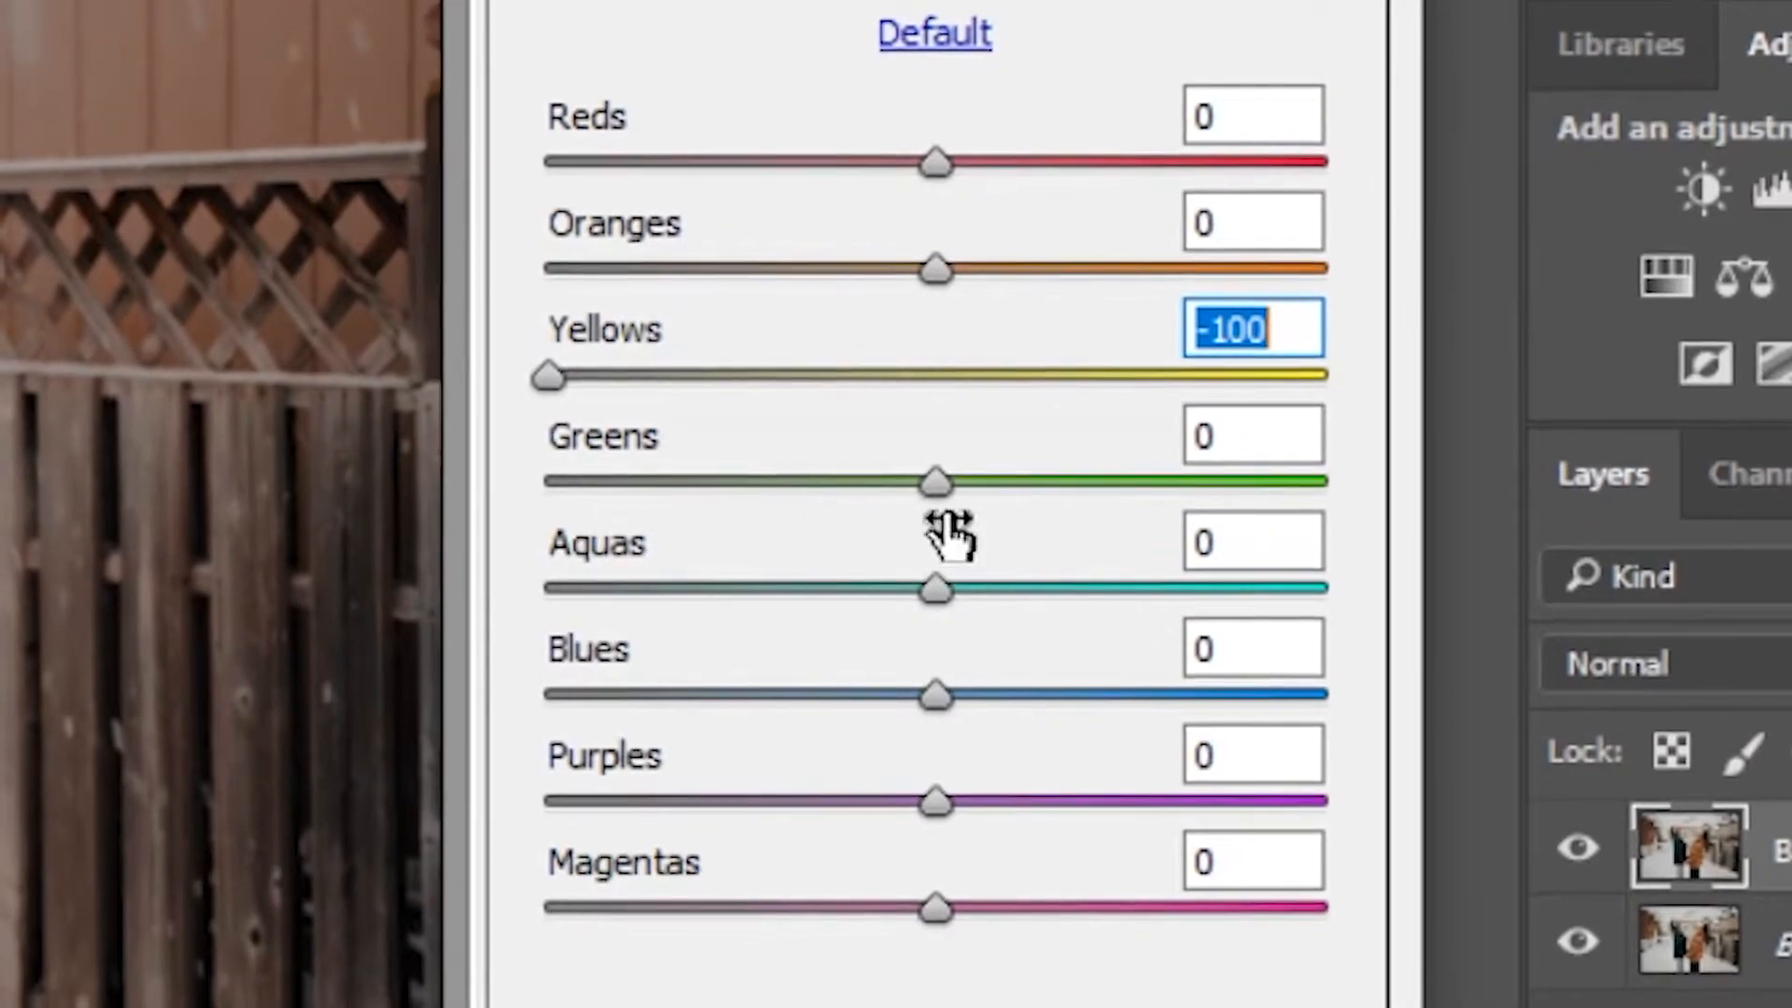
{"action": "left_click_drag", "start_coordinate": [897, 509], "coordinate": [561, 524]}
{"action": "left_click_drag", "start_coordinate": [936, 590], "coordinate": [551, 605]}
{"action": "left_click_drag", "start_coordinate": [936, 696], "coordinate": [467, 732]}
{"action": "left_click_drag", "start_coordinate": [732, 859], "coordinate": [392, 859]}
{"action": "left_click_drag", "start_coordinate": [632, 828], "coordinate": [332, 849]}
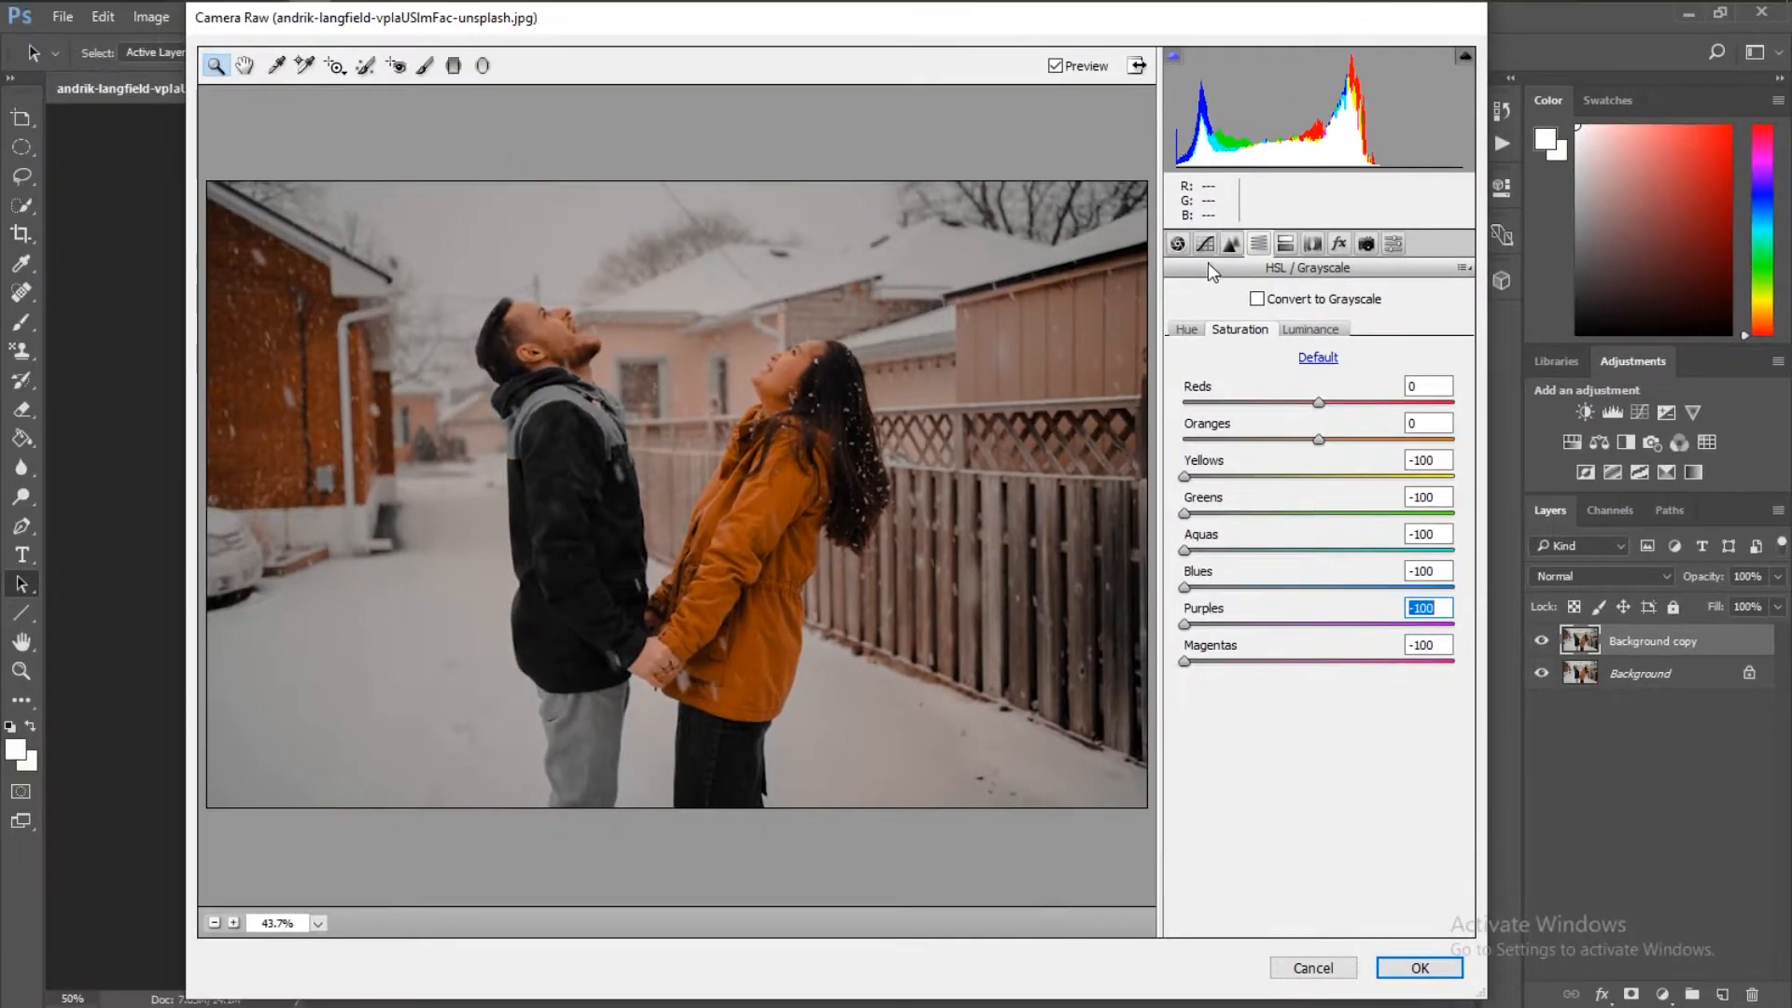
Refine the basic tones with contrast at -2, highlights at -6, shadows at -18 and whites at -2
{"action": "left_click", "coordinate": [1177, 245]}
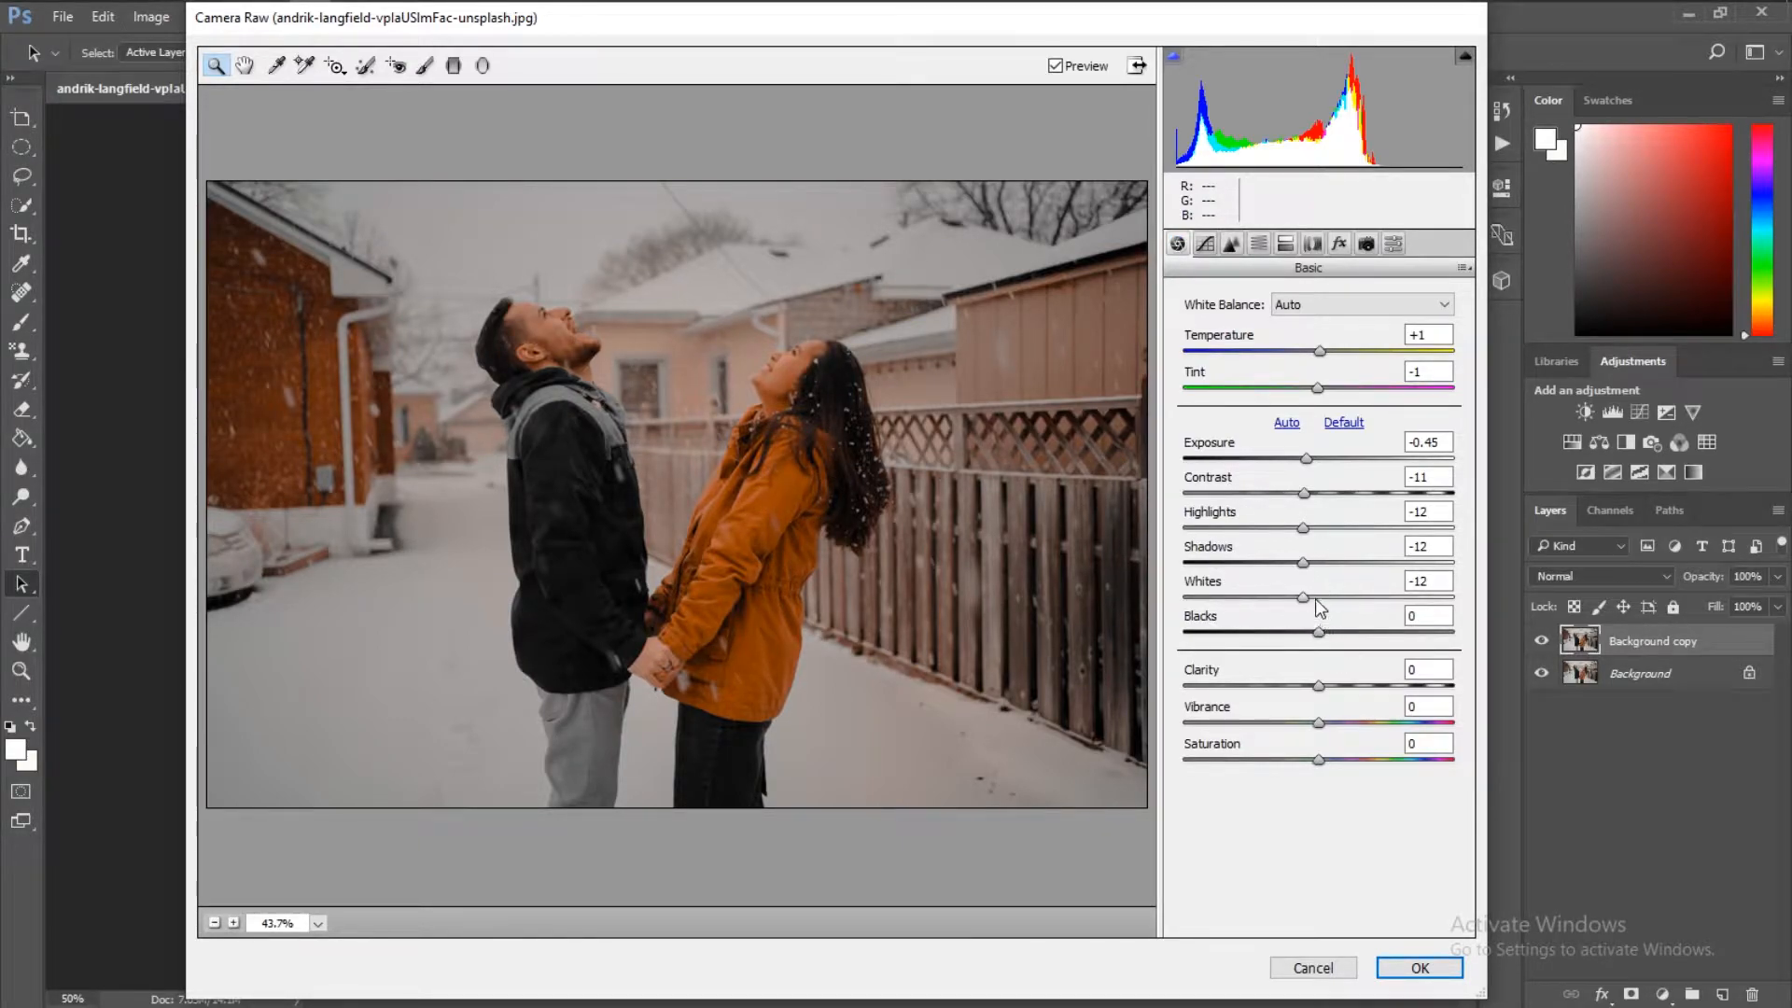
{"action": "mouse_move", "coordinate": [1305, 460]}
{"action": "left_mouse_down"}
{"action": "mouse_move", "coordinate": [1311, 493]}
{"action": "mouse_move", "coordinate": [1296, 493]}
{"action": "mouse_move", "coordinate": [1321, 498]}
{"action": "mouse_move", "coordinate": [1309, 463]}
{"action": "left_mouse_up"}
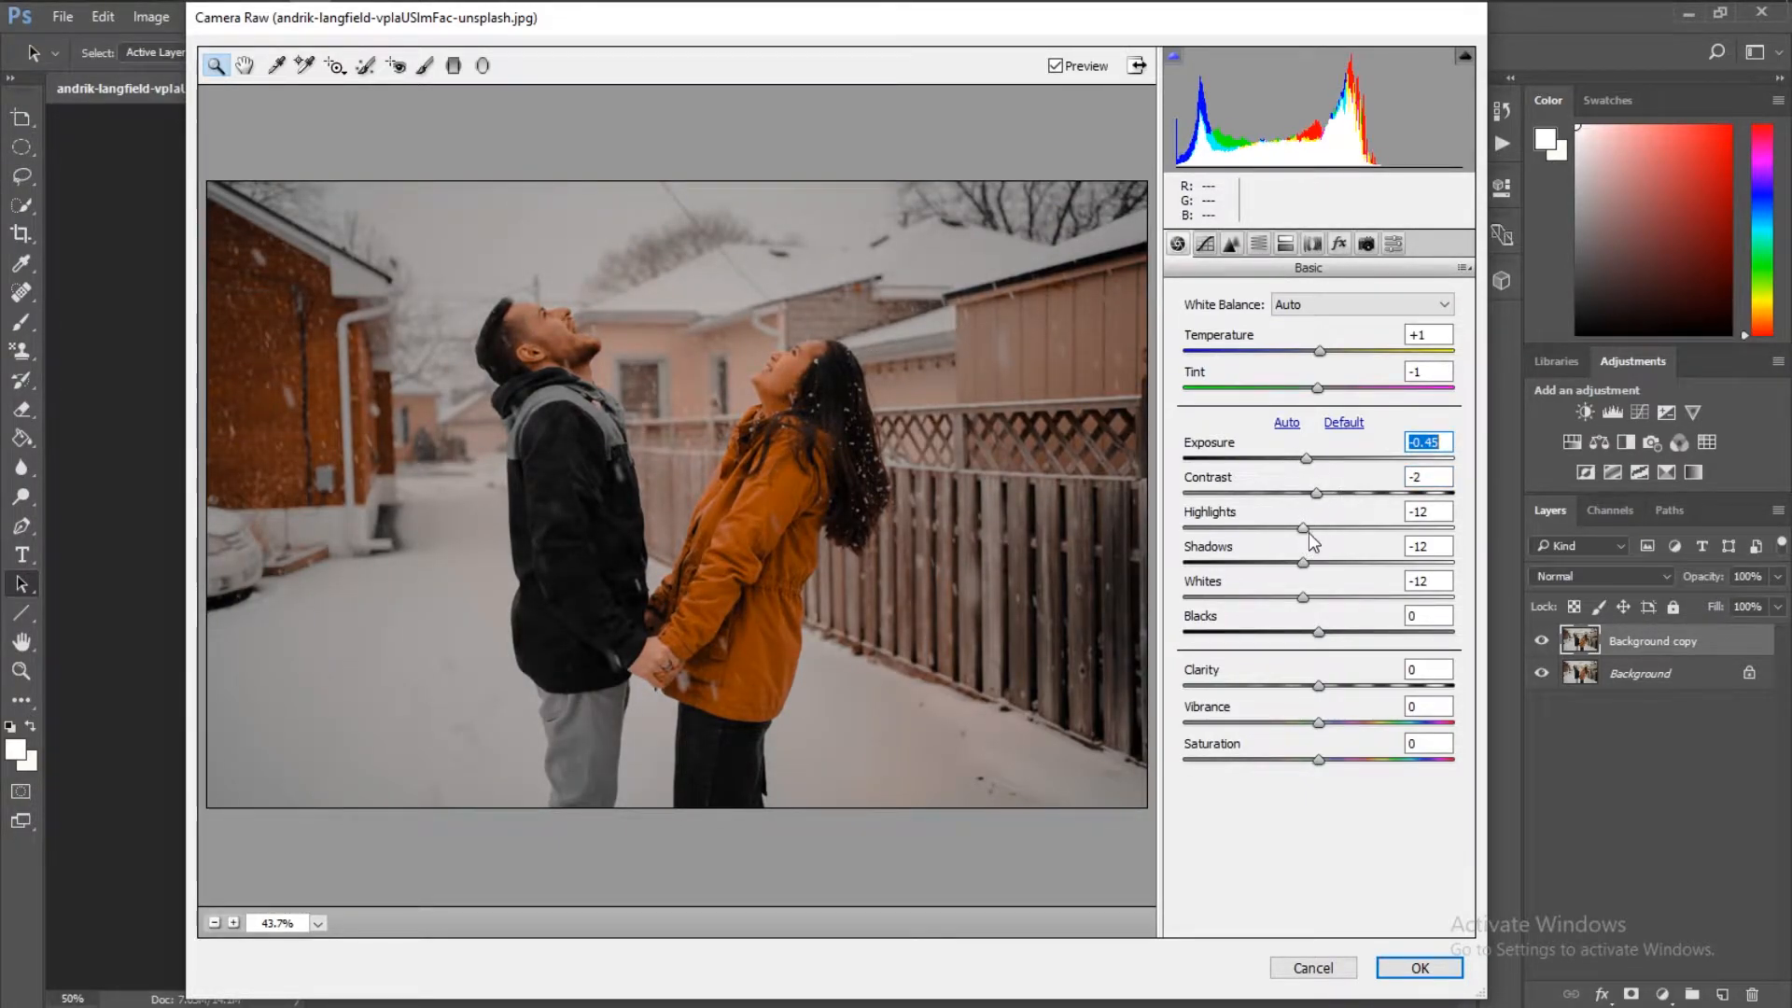
{"action": "left_click_drag", "start_coordinate": [1309, 530], "coordinate": [1316, 532]}
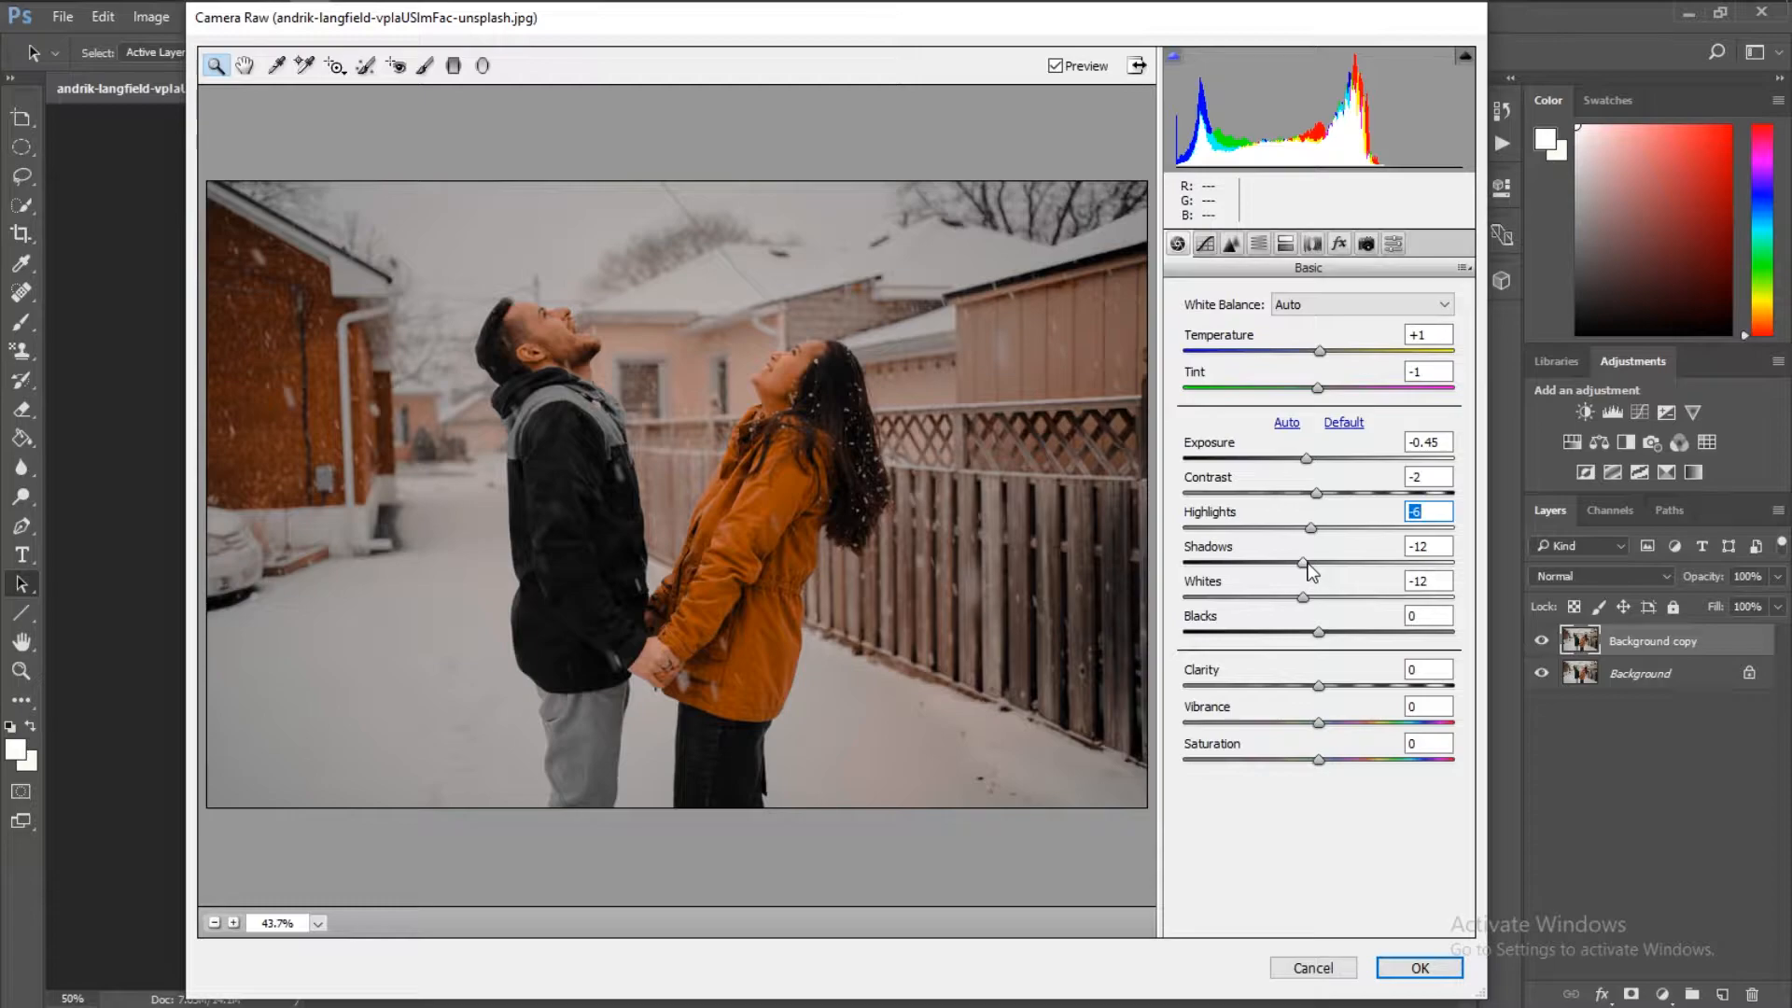
{"action": "left_click_drag", "start_coordinate": [1304, 571], "coordinate": [1319, 597]}
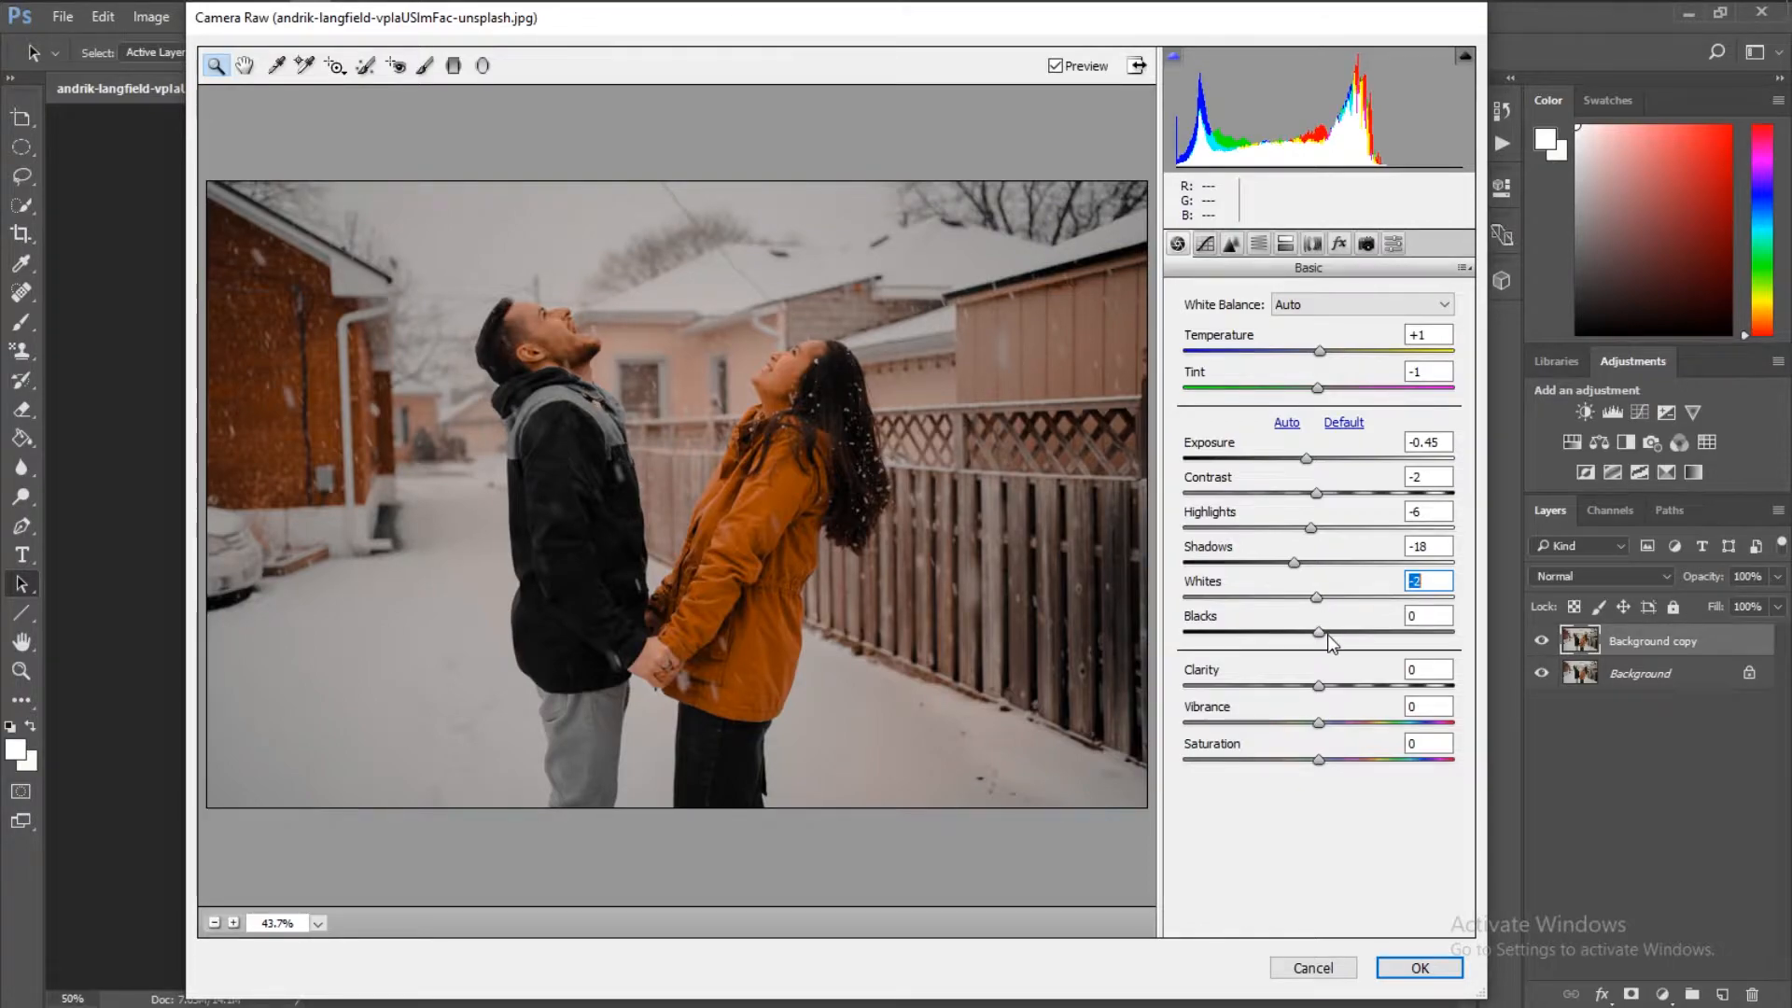
Try the blacks at -100, reset them to 0, and settle on -23
{"action": "left_click_drag", "start_coordinate": [1319, 632], "coordinate": [1164, 619]}
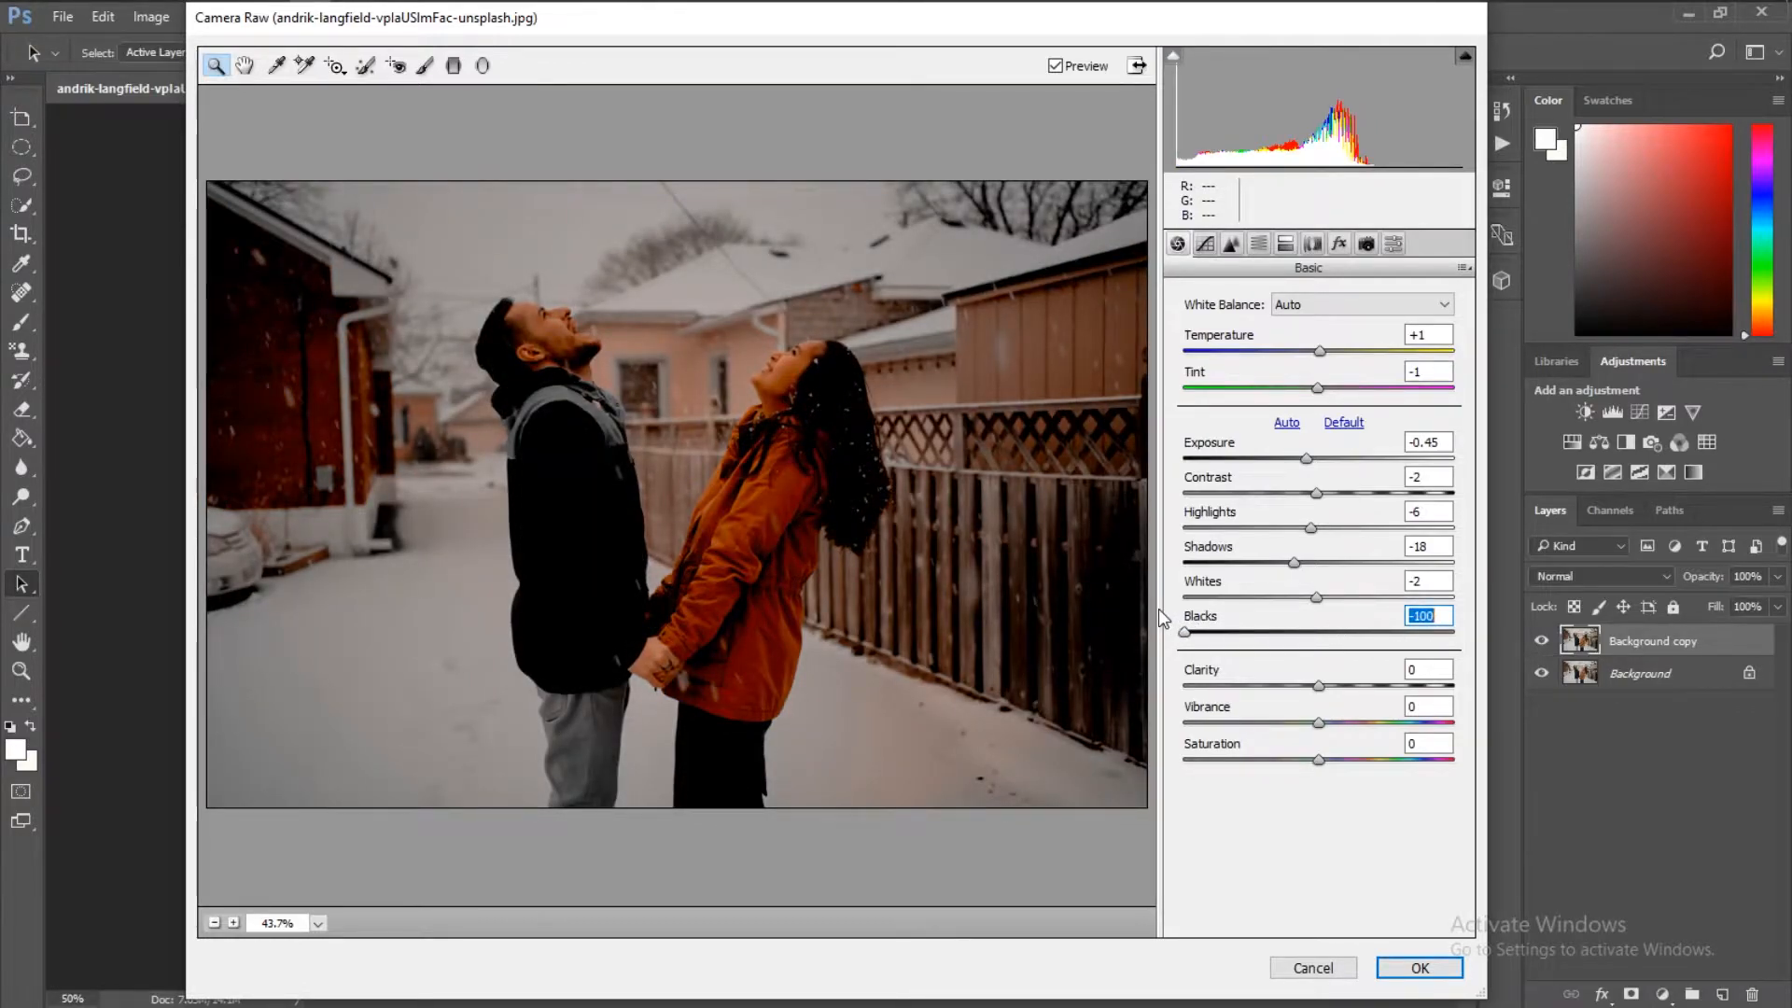
{"action": "type", "text": "0"}
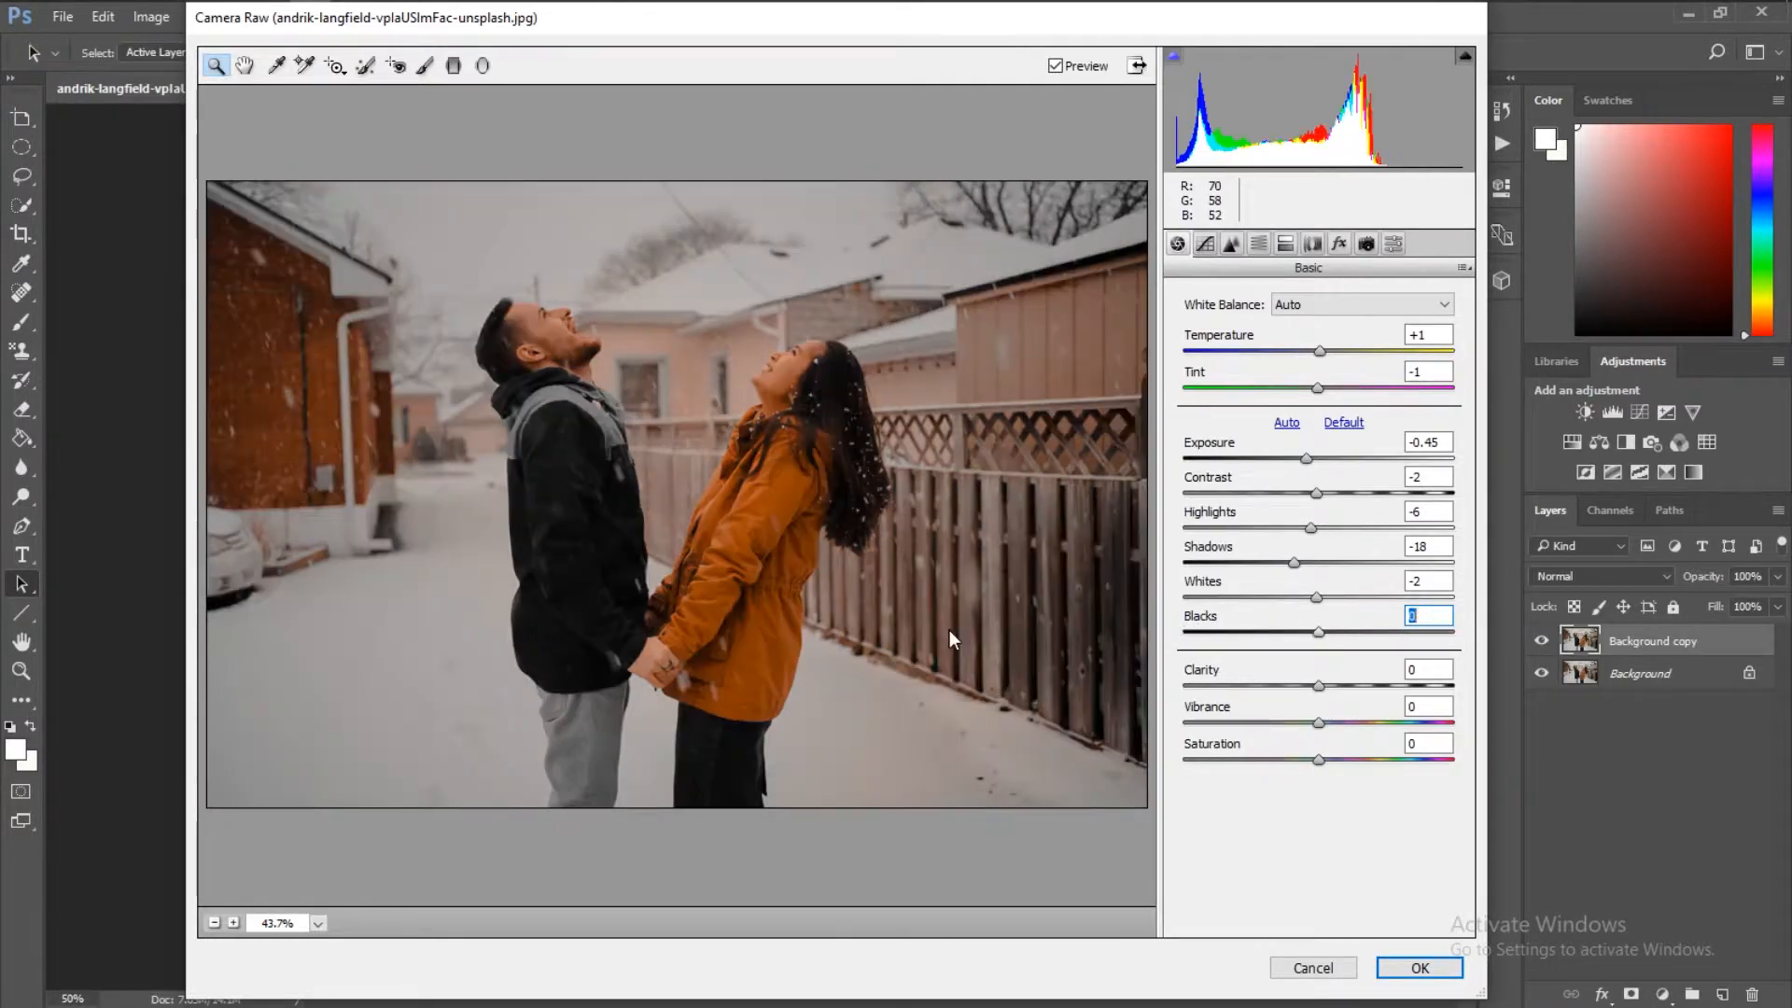
{"action": "left_click_drag", "start_coordinate": [1316, 631], "coordinate": [1290, 644]}
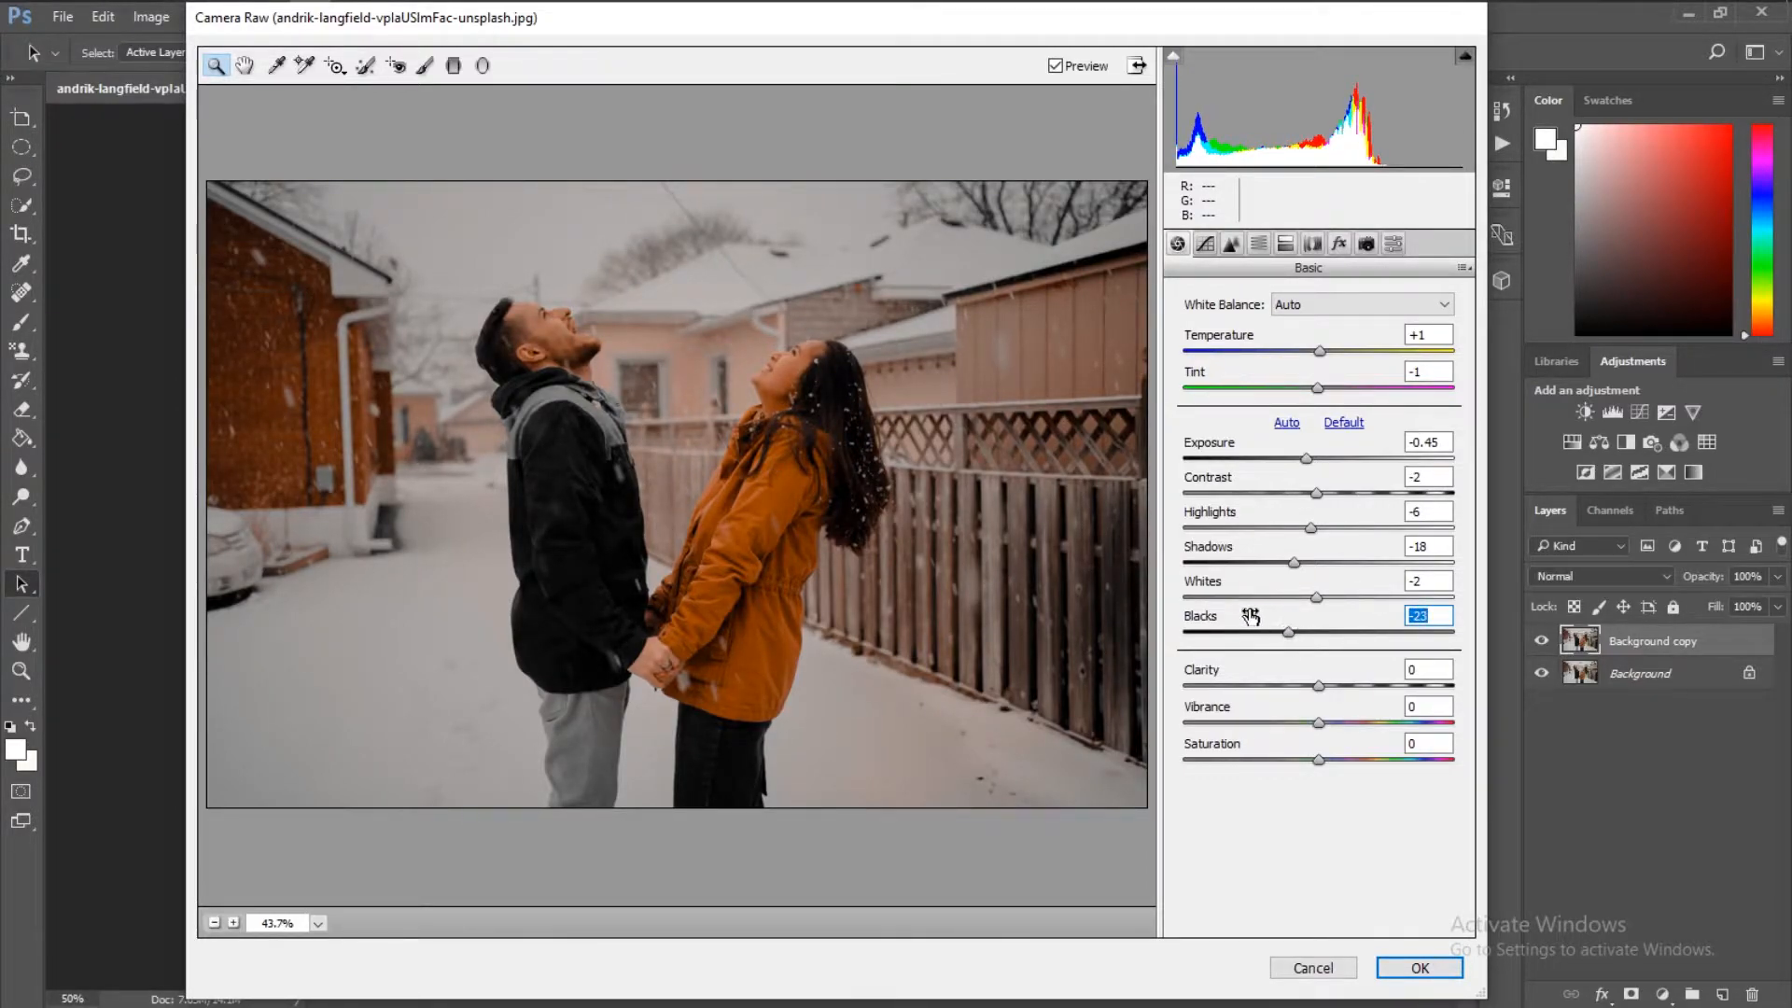
Add two quarter-tone points to the RGB point curve, lift its black end and lower its white end to output 241
{"action": "left_click", "coordinate": [1205, 244]}
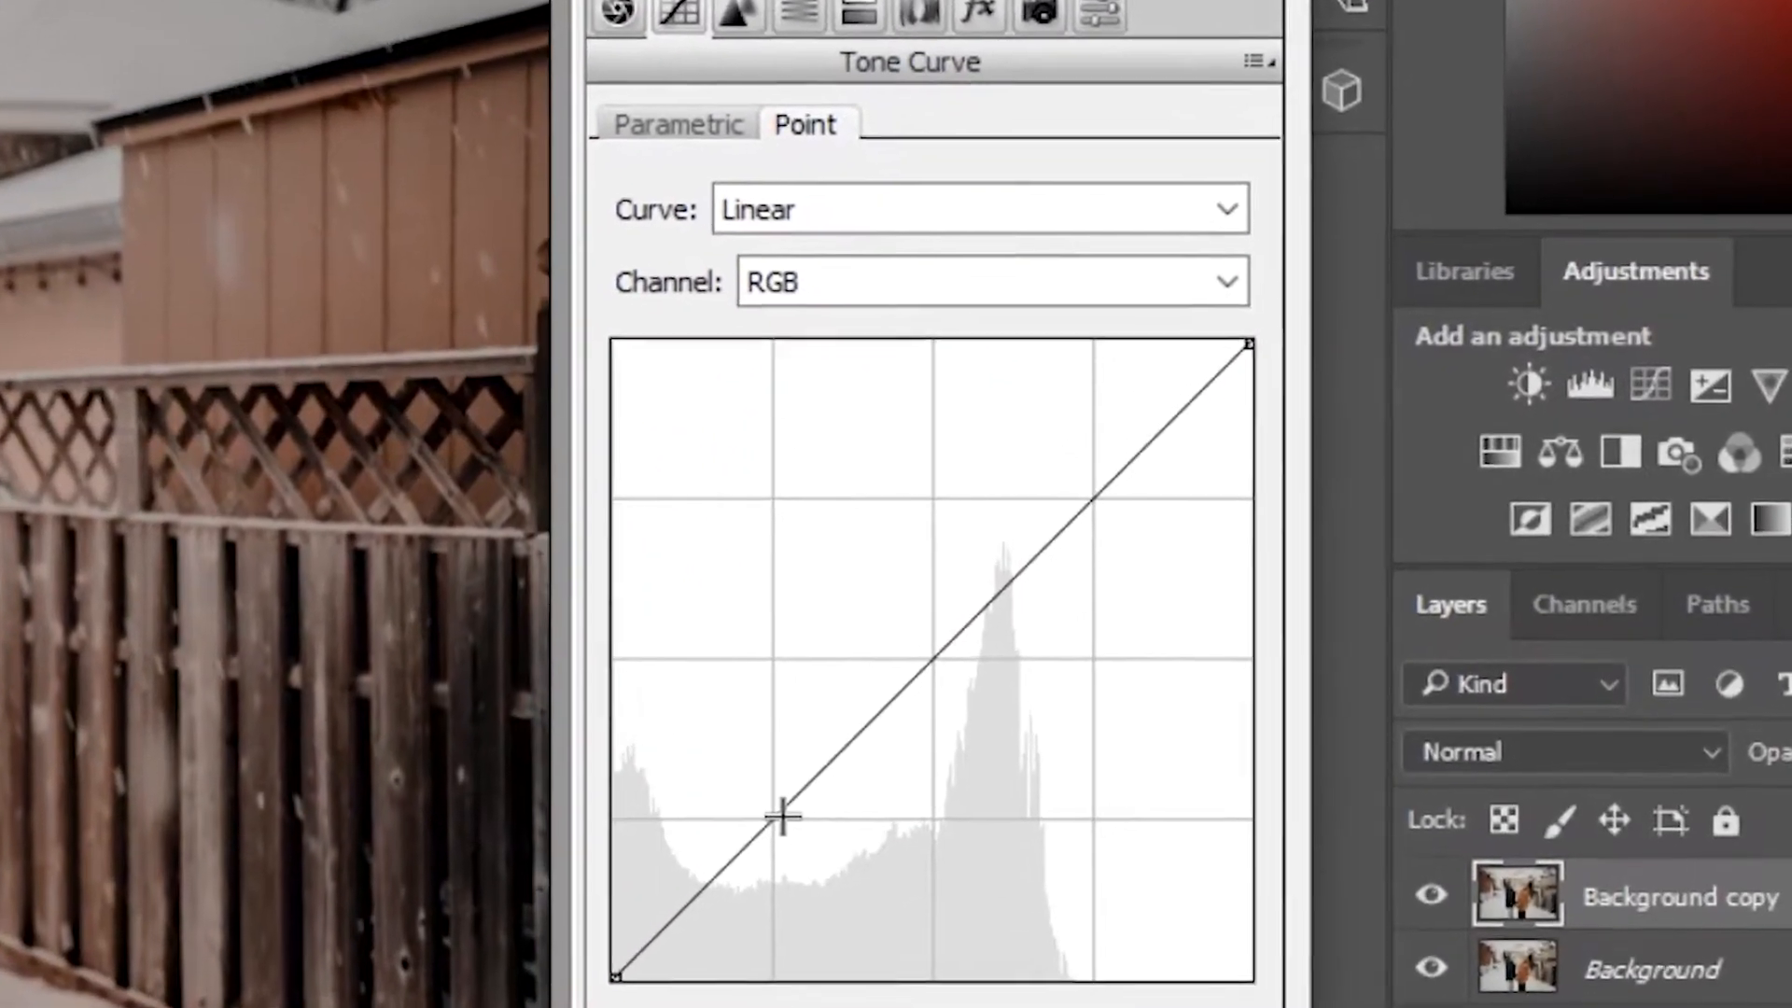
{"action": "left_click", "coordinate": [1174, 640]}
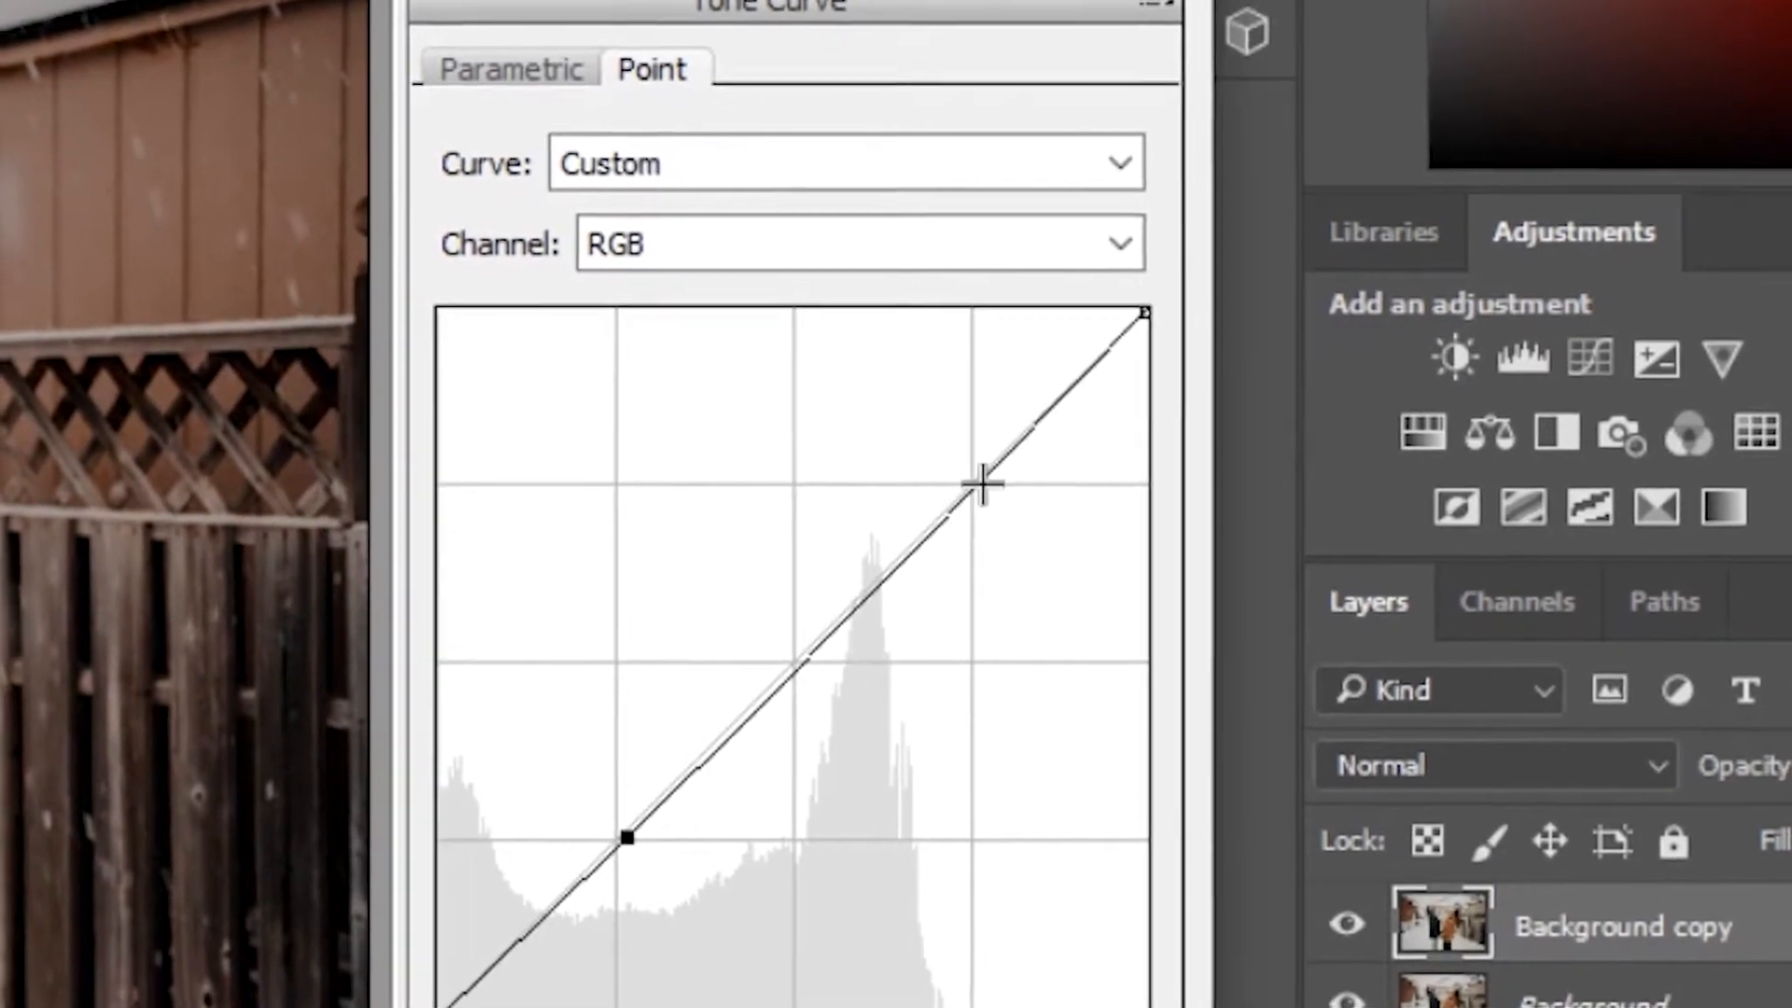
{"action": "left_click", "coordinate": [1036, 500]}
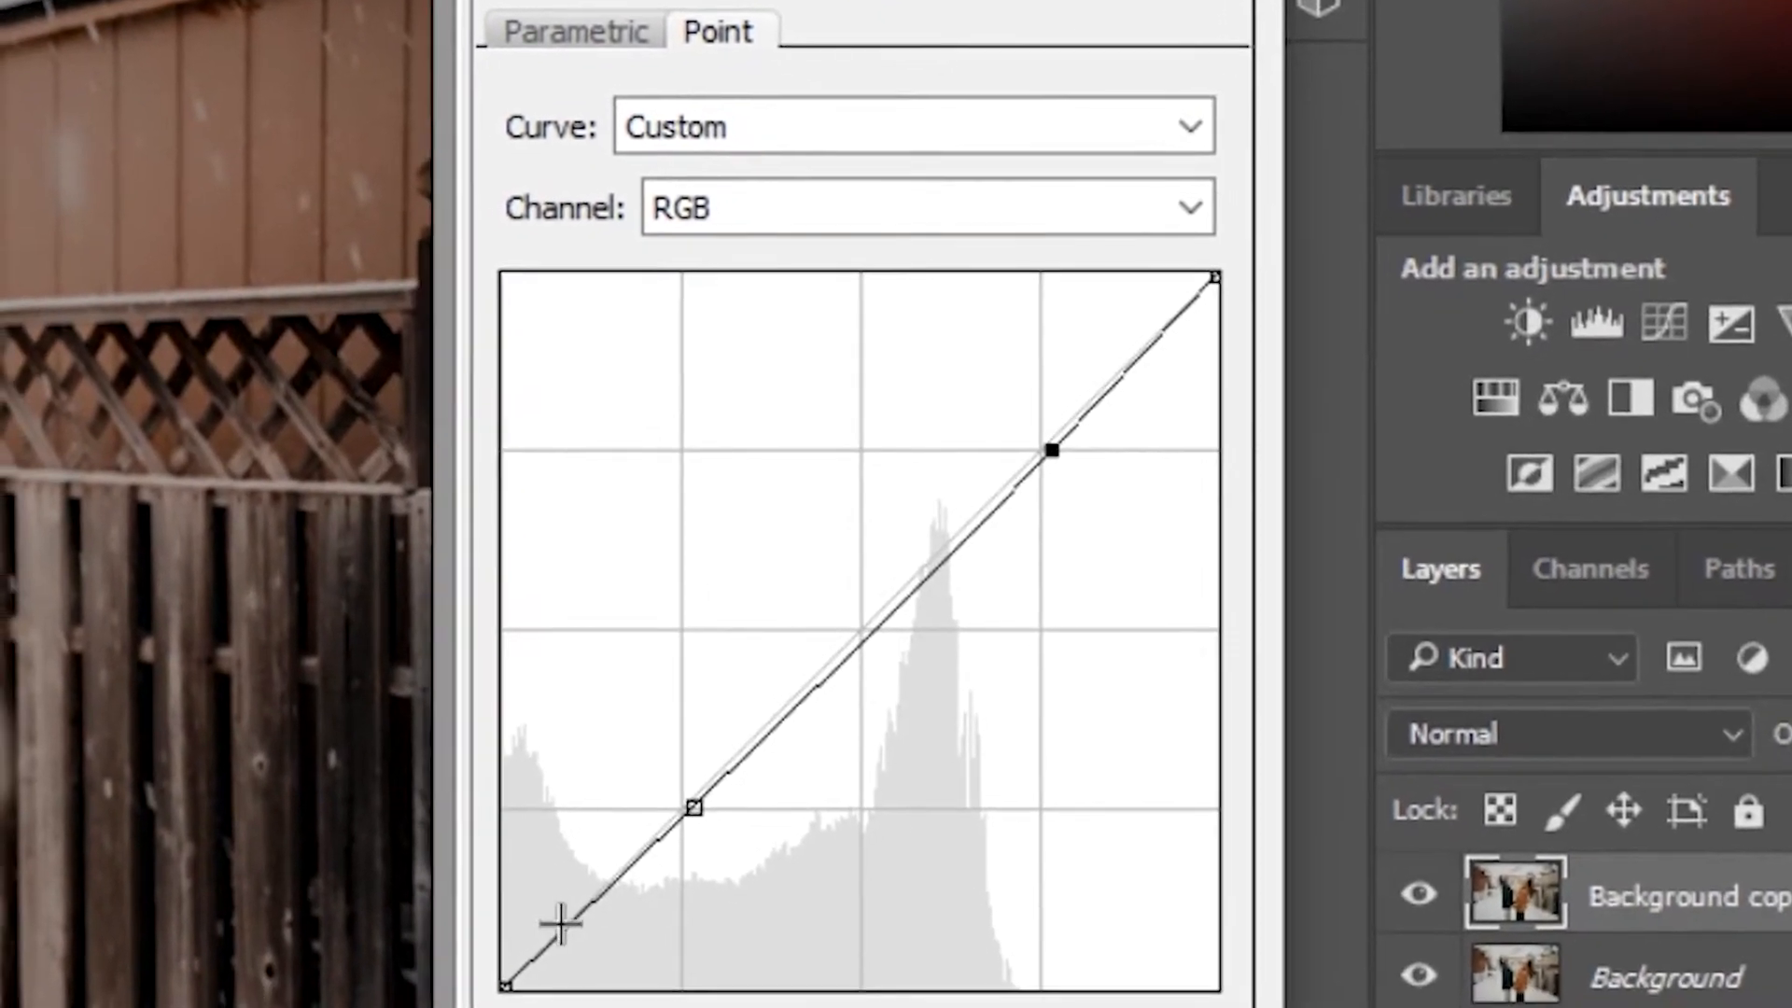
{"action": "left_click_drag", "start_coordinate": [510, 973], "coordinate": [516, 935]}
{"action": "left_click_drag", "start_coordinate": [694, 807], "coordinate": [680, 811]}
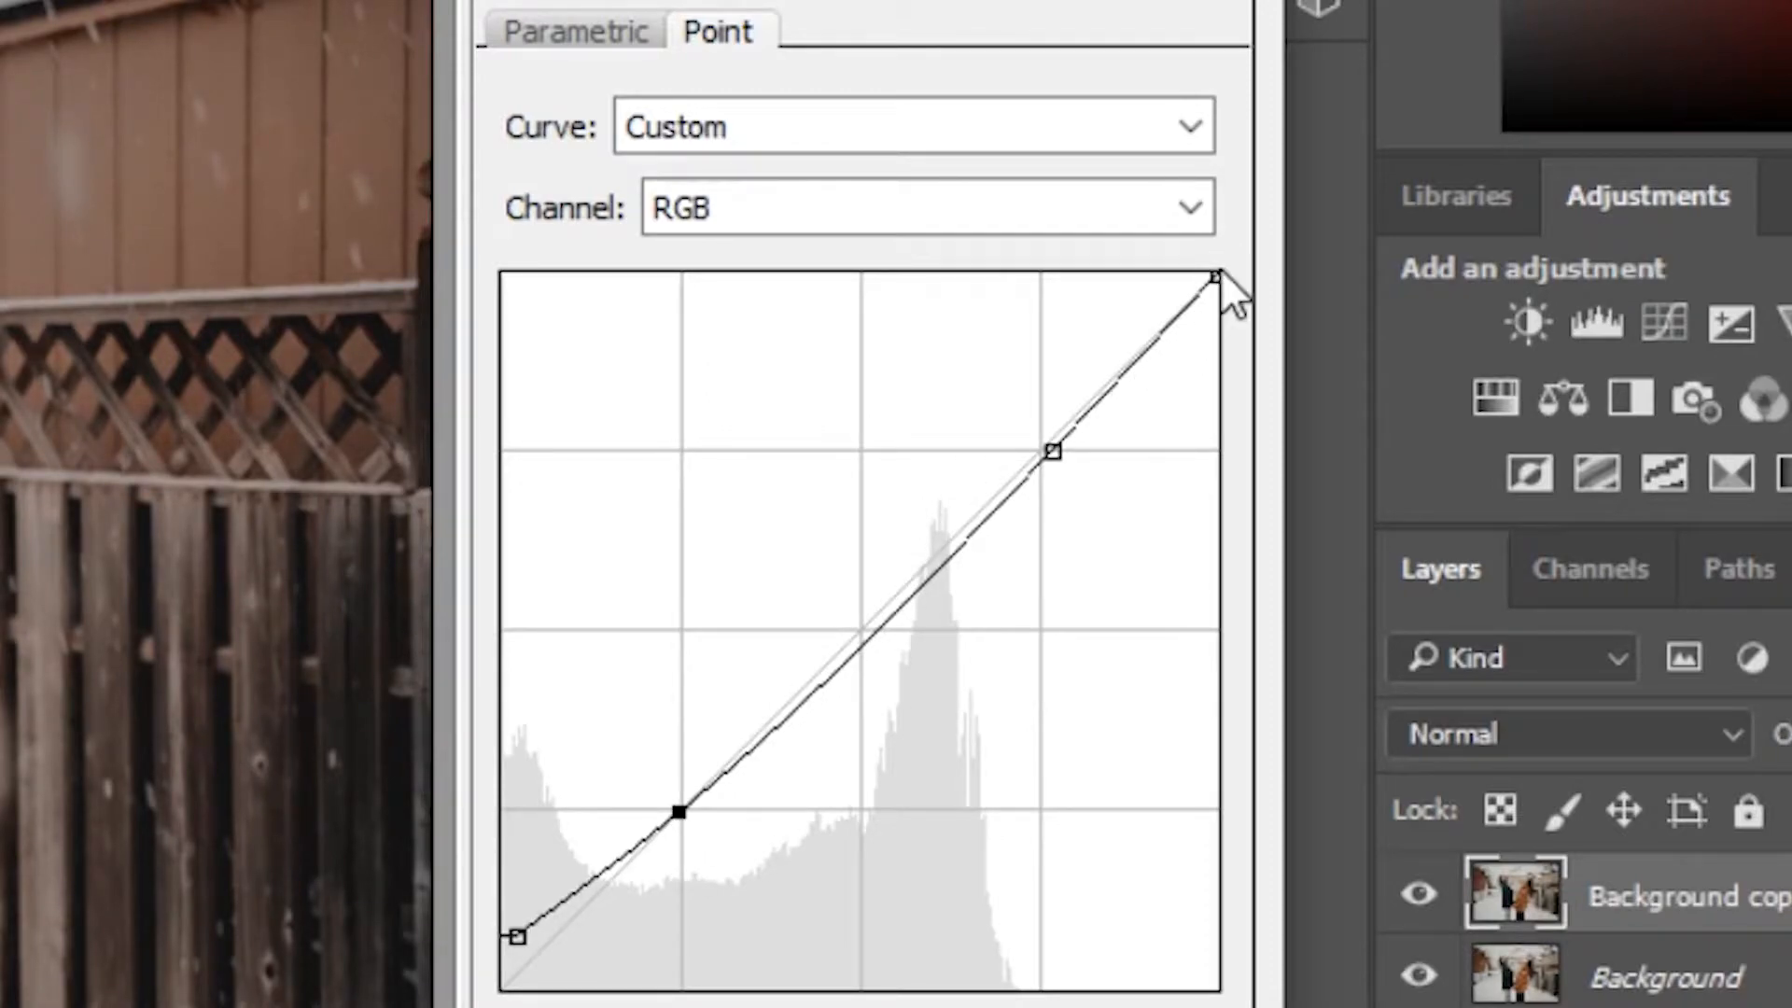
{"action": "left_click_drag", "start_coordinate": [1212, 276], "coordinate": [1220, 314]}
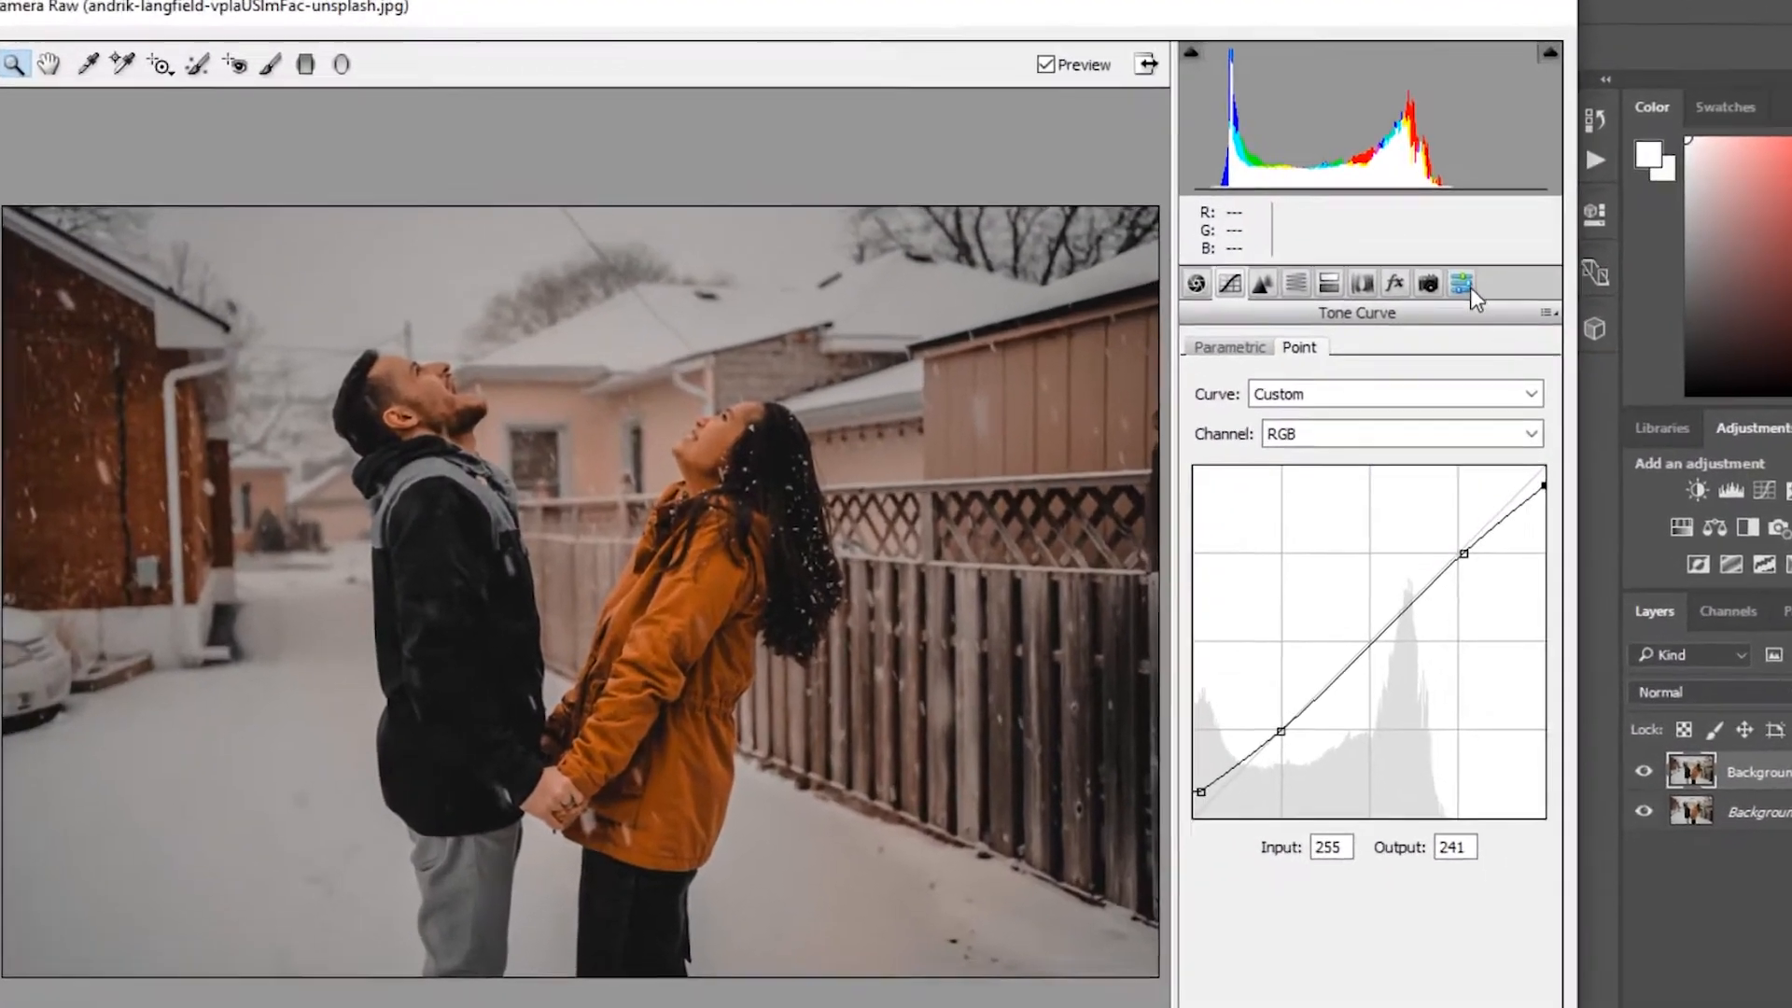
Open the dialog for saving the Camera Raw settings as an .xmp file, and dismiss it without saving
{"action": "left_click", "coordinate": [1467, 287]}
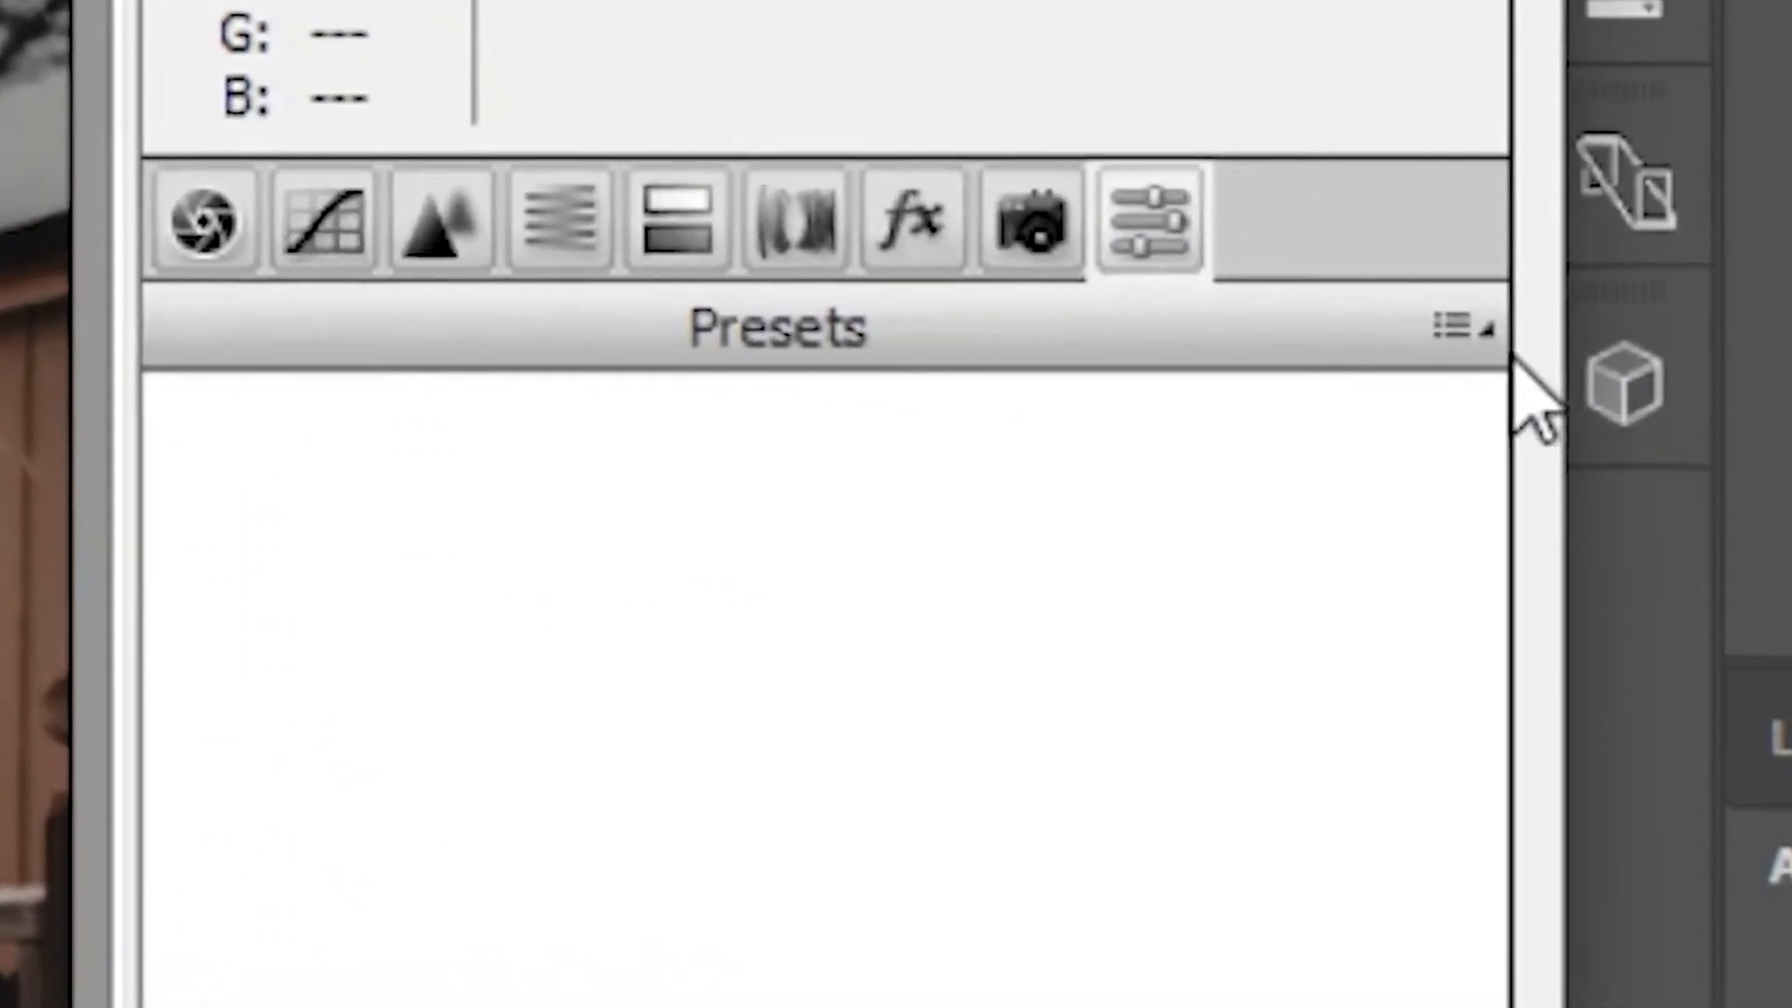
{"action": "left_click", "coordinate": [1501, 370]}
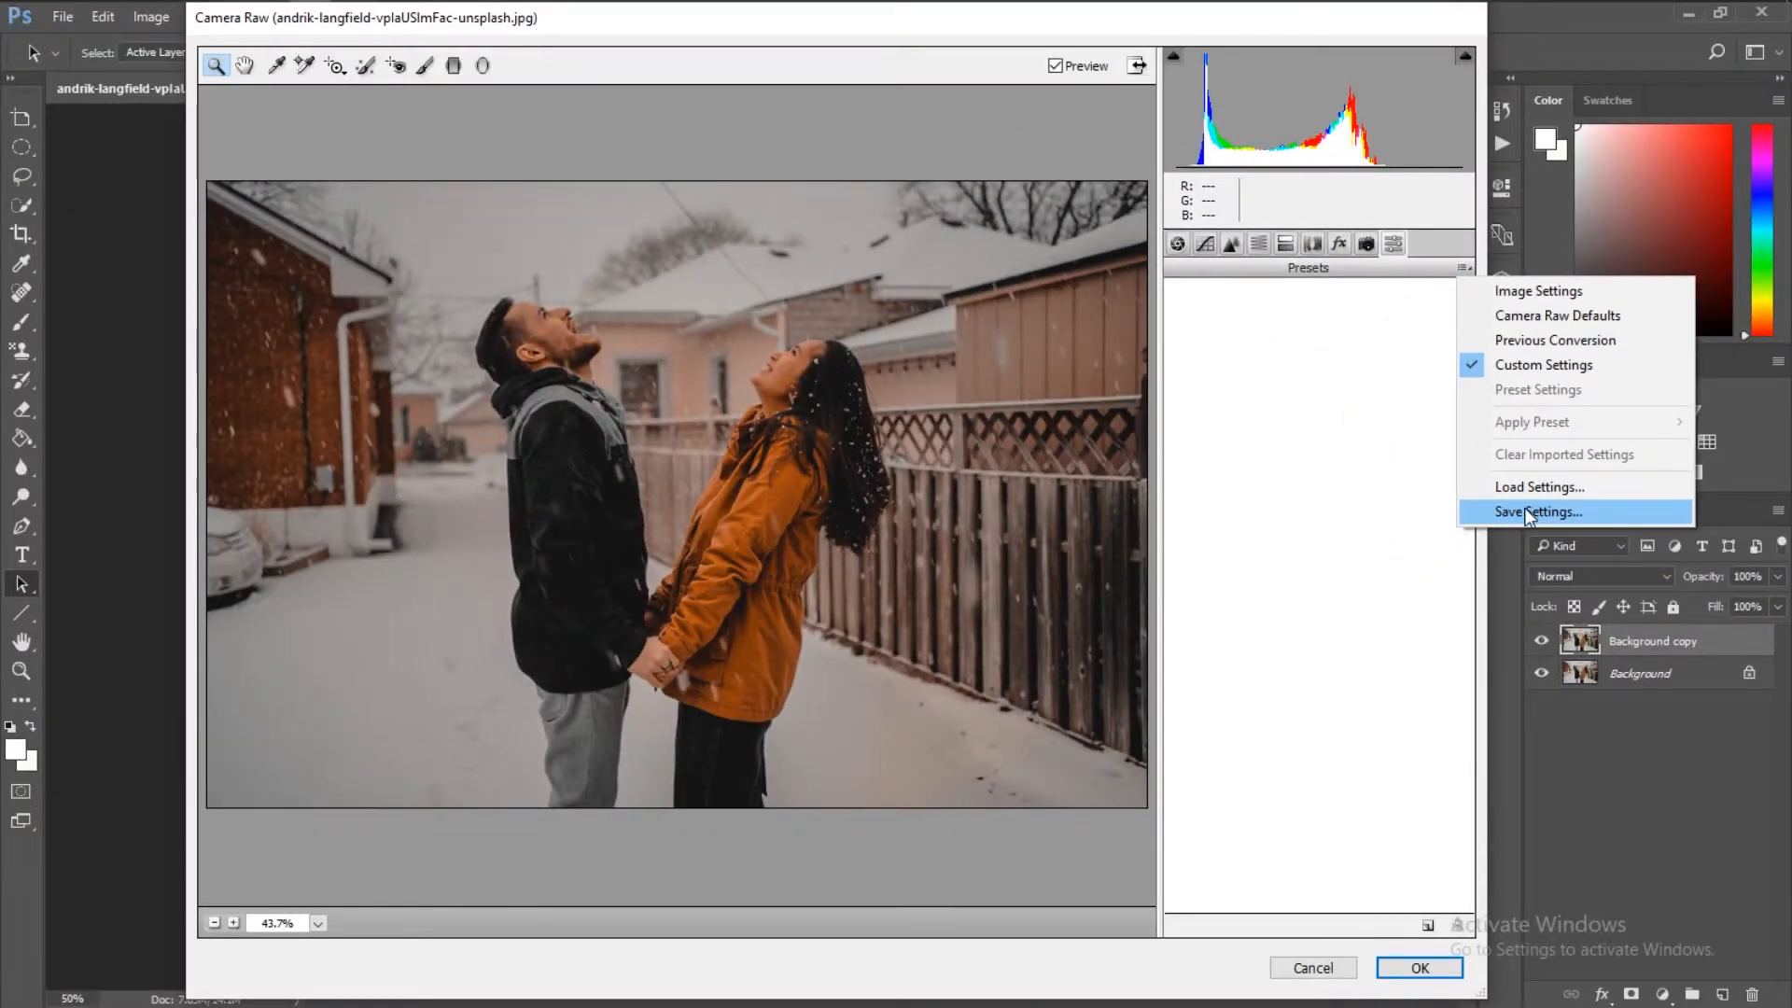
{"action": "left_click", "coordinate": [1532, 513]}
{"action": "left_click", "coordinate": [1074, 147]}
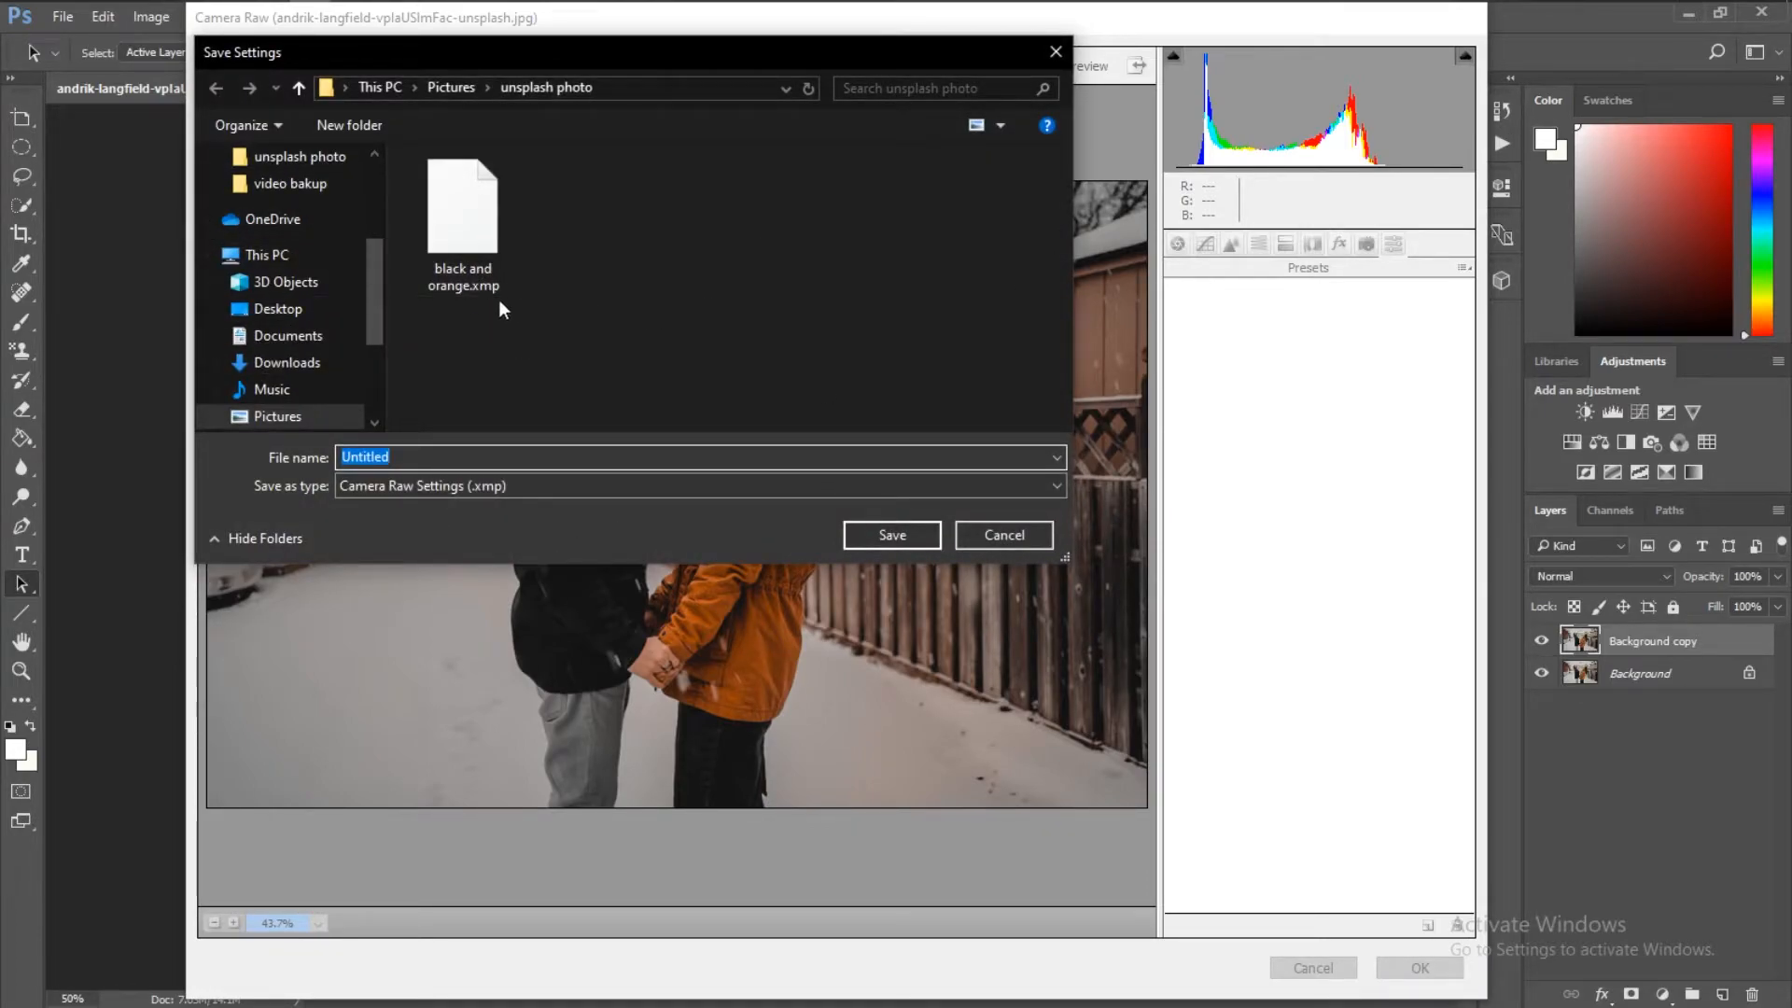
{"action": "left_click", "coordinate": [991, 534]}
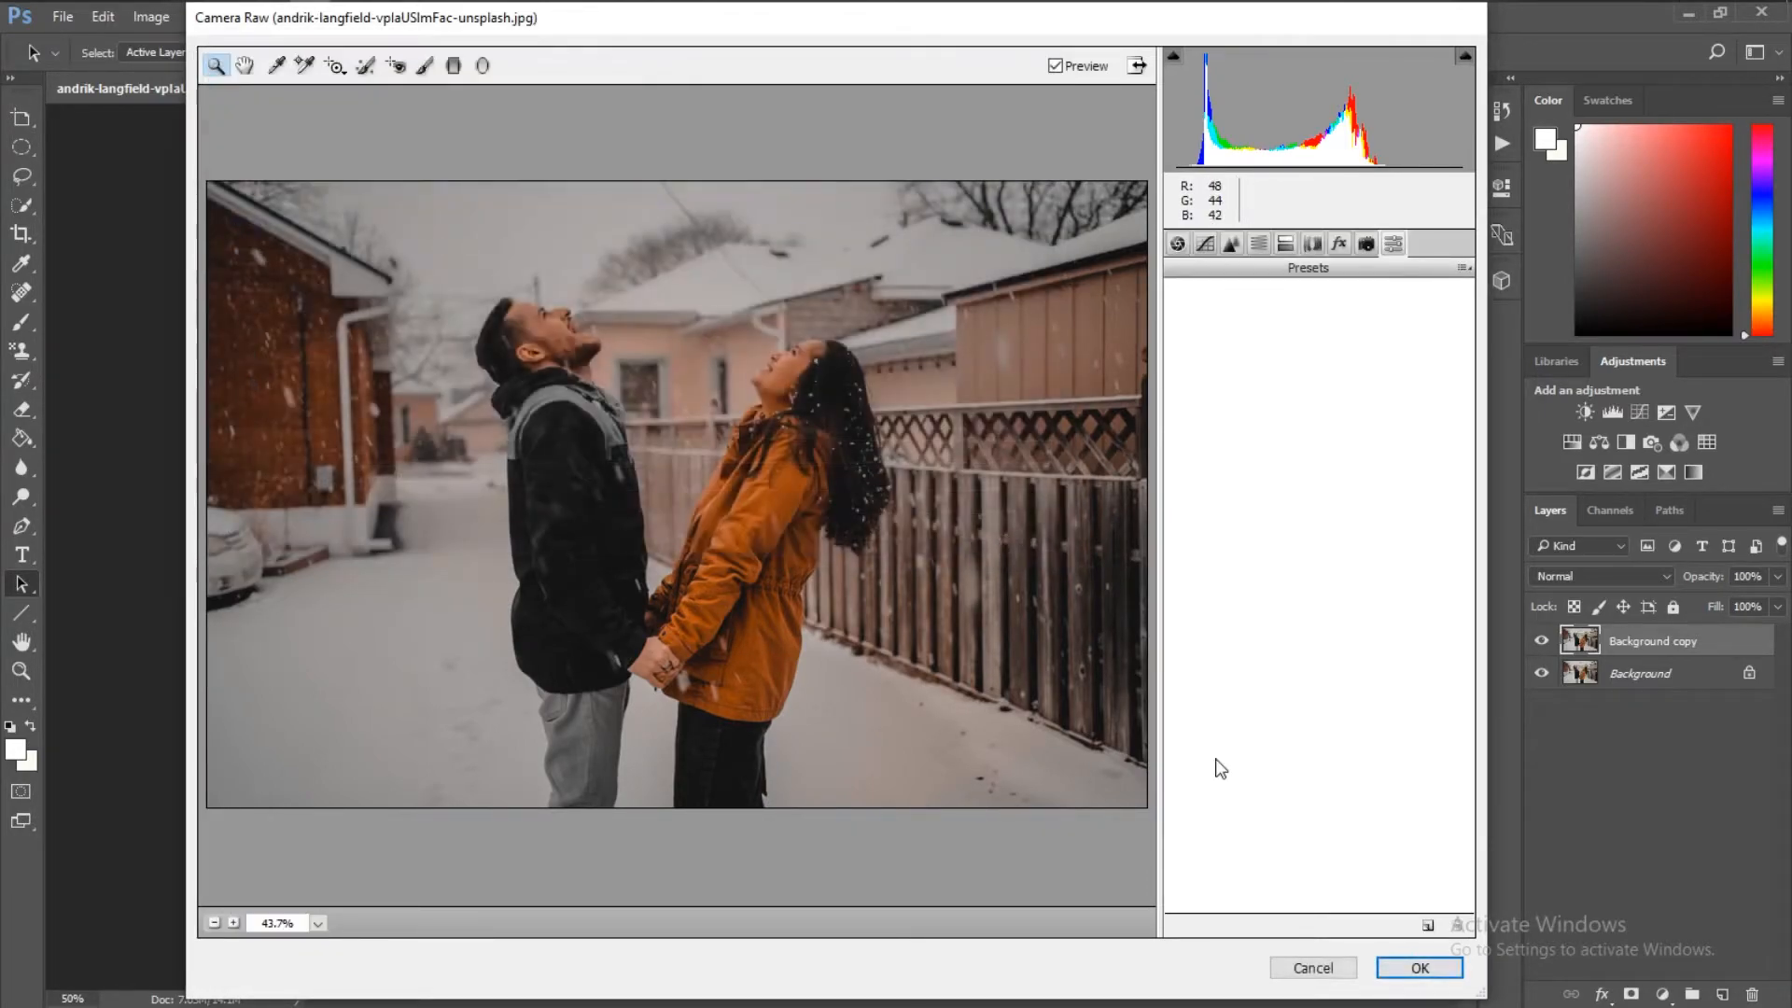
Cancel the Camera Raw edit of the couple photo and close the document without saving its changes
{"action": "left_click", "coordinate": [1314, 967]}
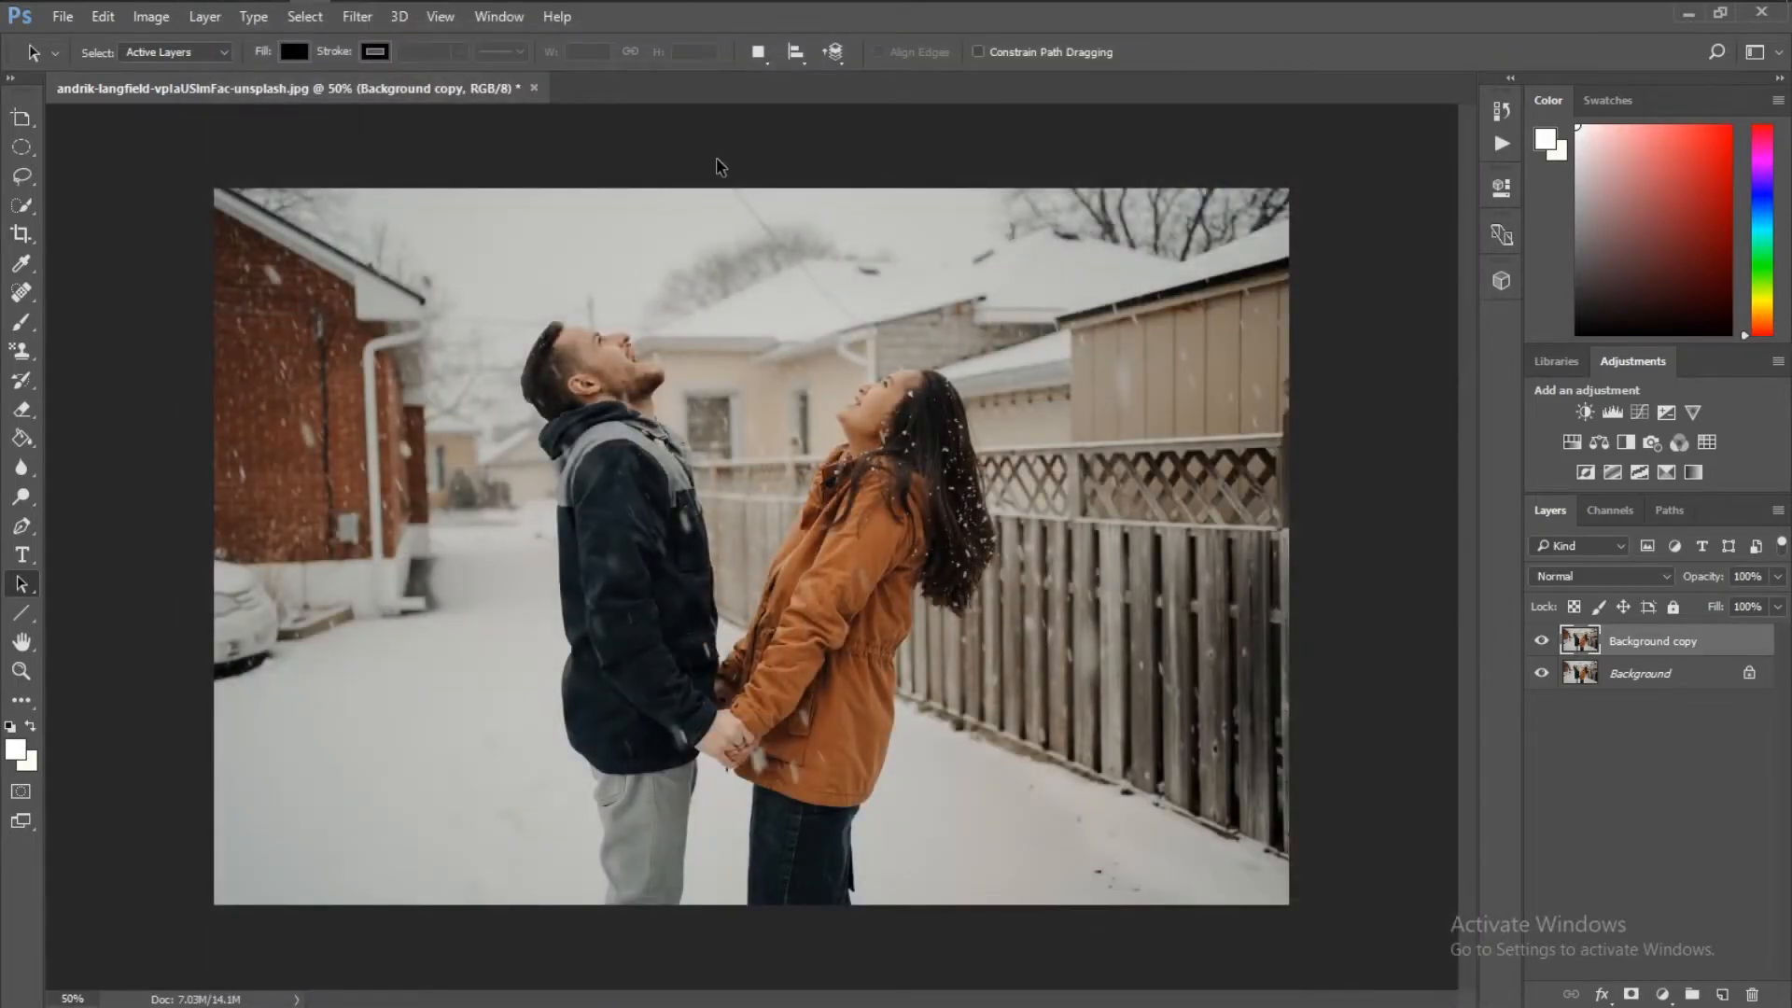
{"action": "left_click", "coordinate": [533, 89]}
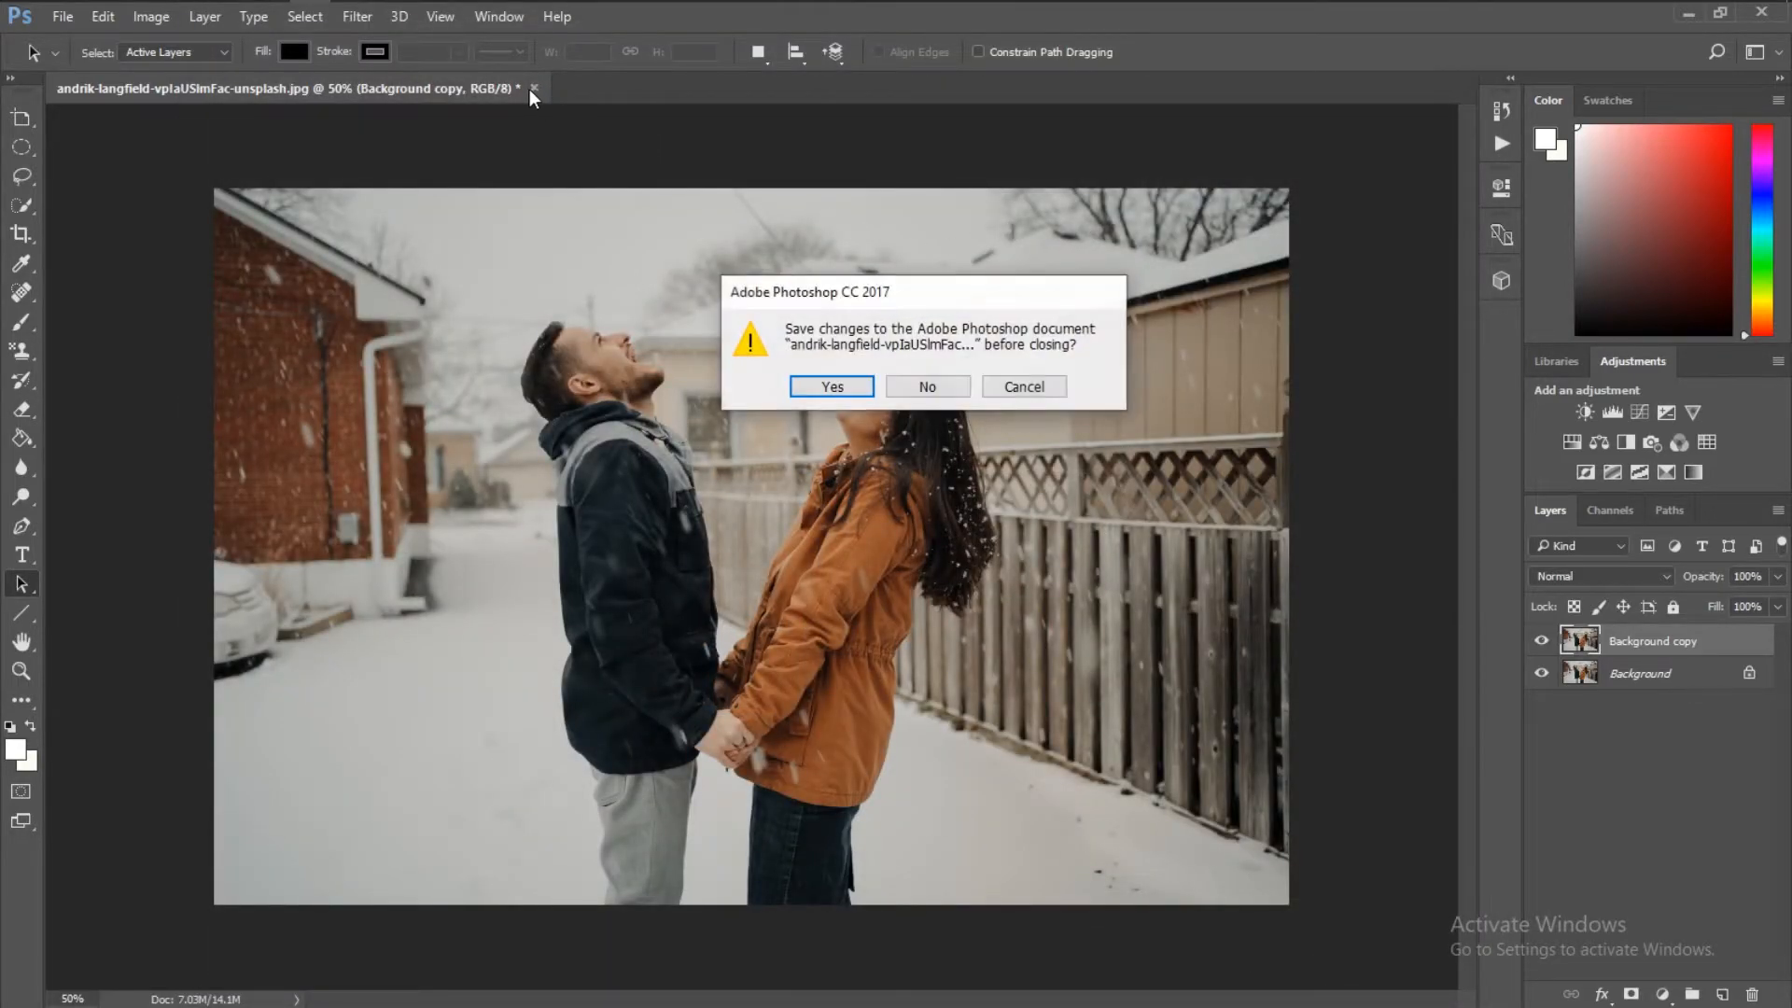
{"action": "left_click", "coordinate": [930, 388]}
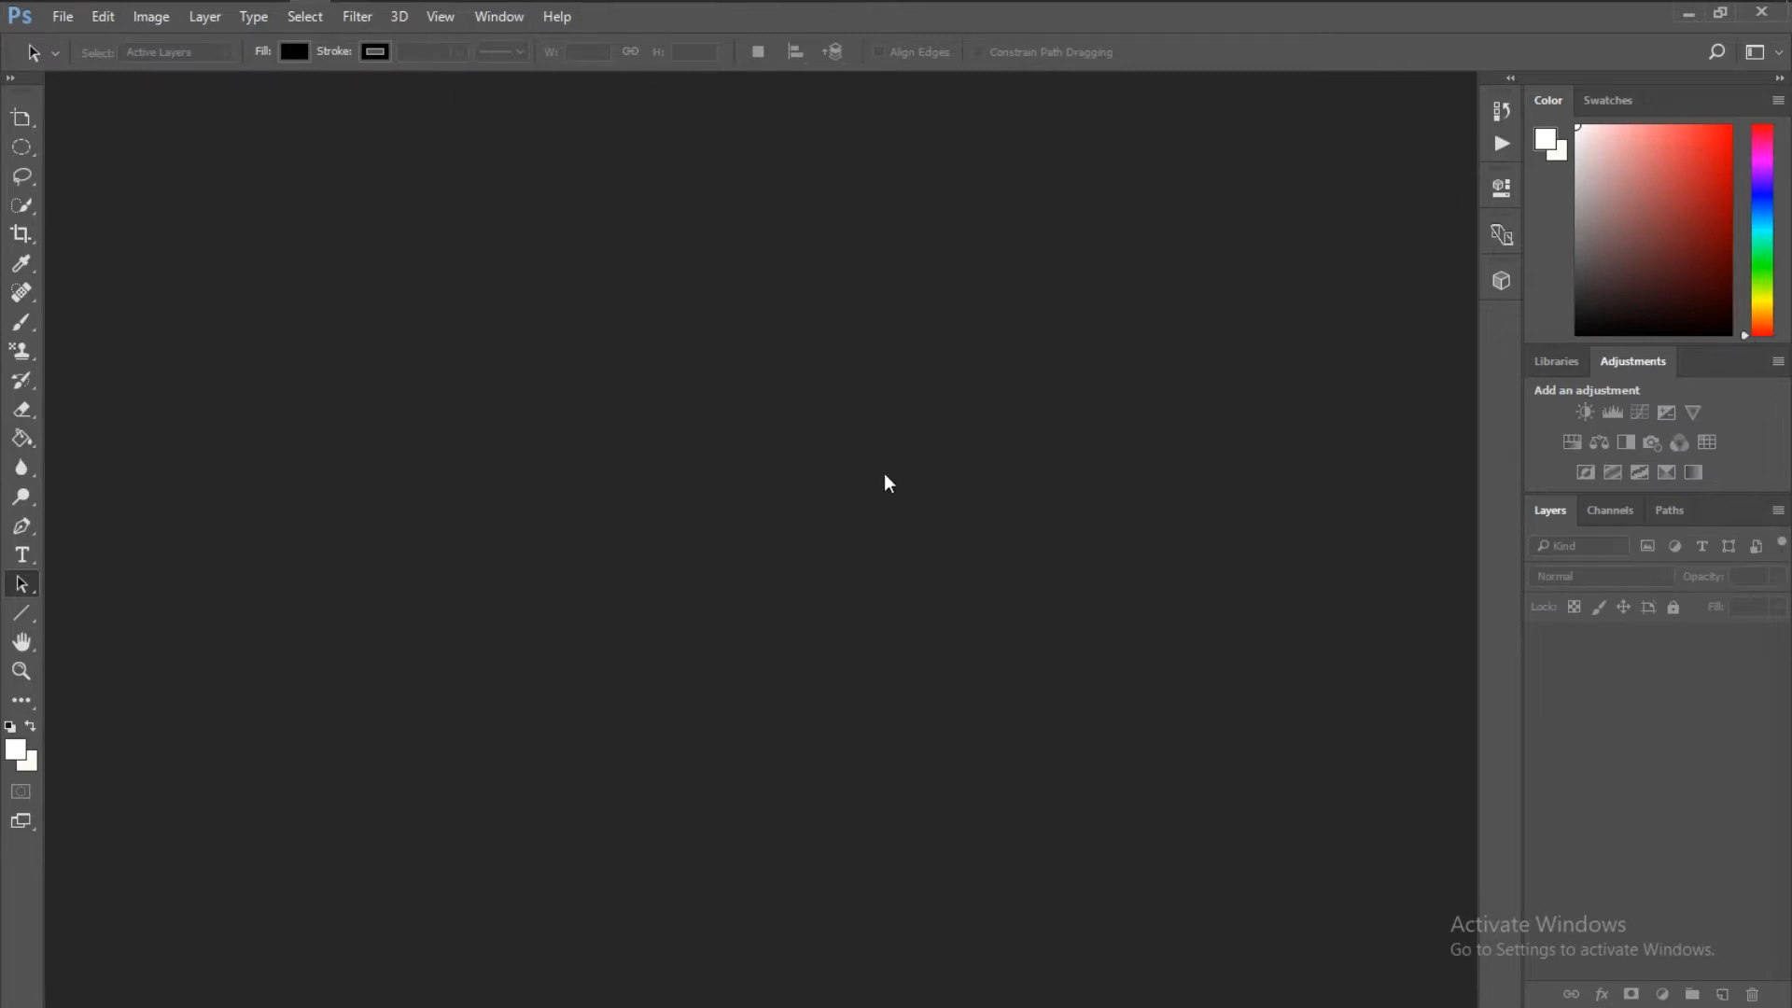
Open the portrait photo of the backpacker in the snowy forest from the unsplash photo folder in Photoshop
{"action": "left_click", "coordinate": [186, 16]}
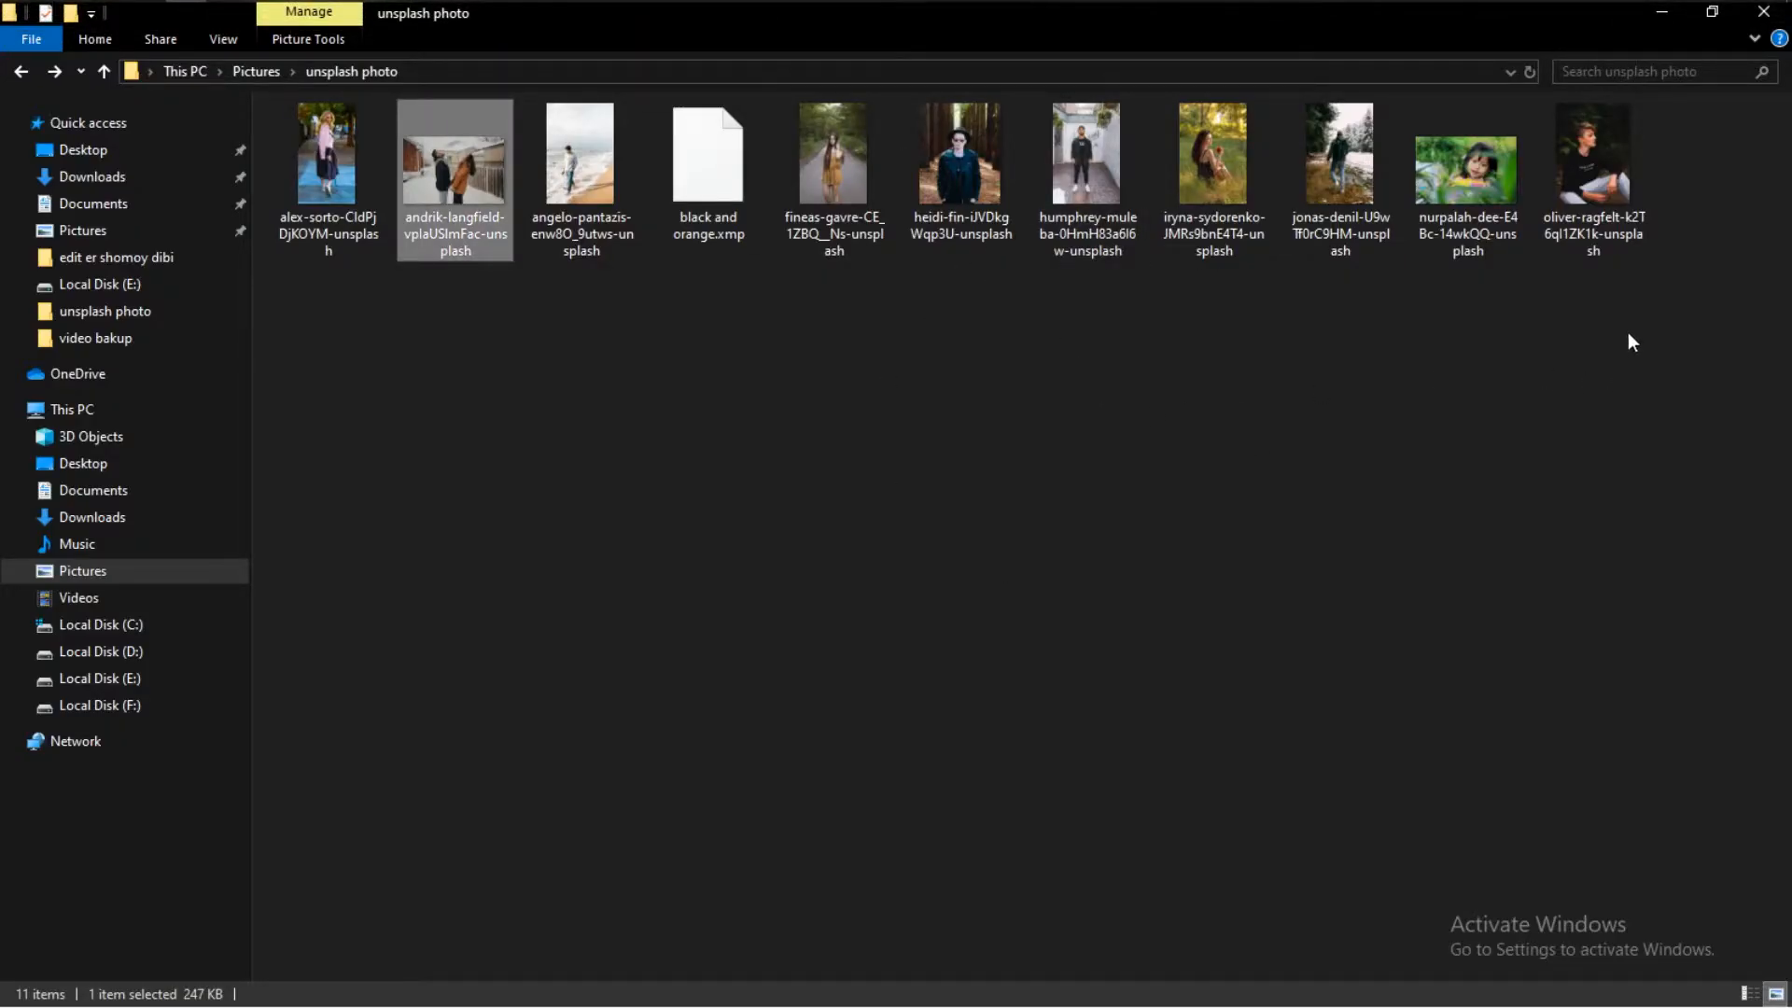
{"action": "left_click_drag", "start_coordinate": [1339, 154], "coordinate": [823, 579]}
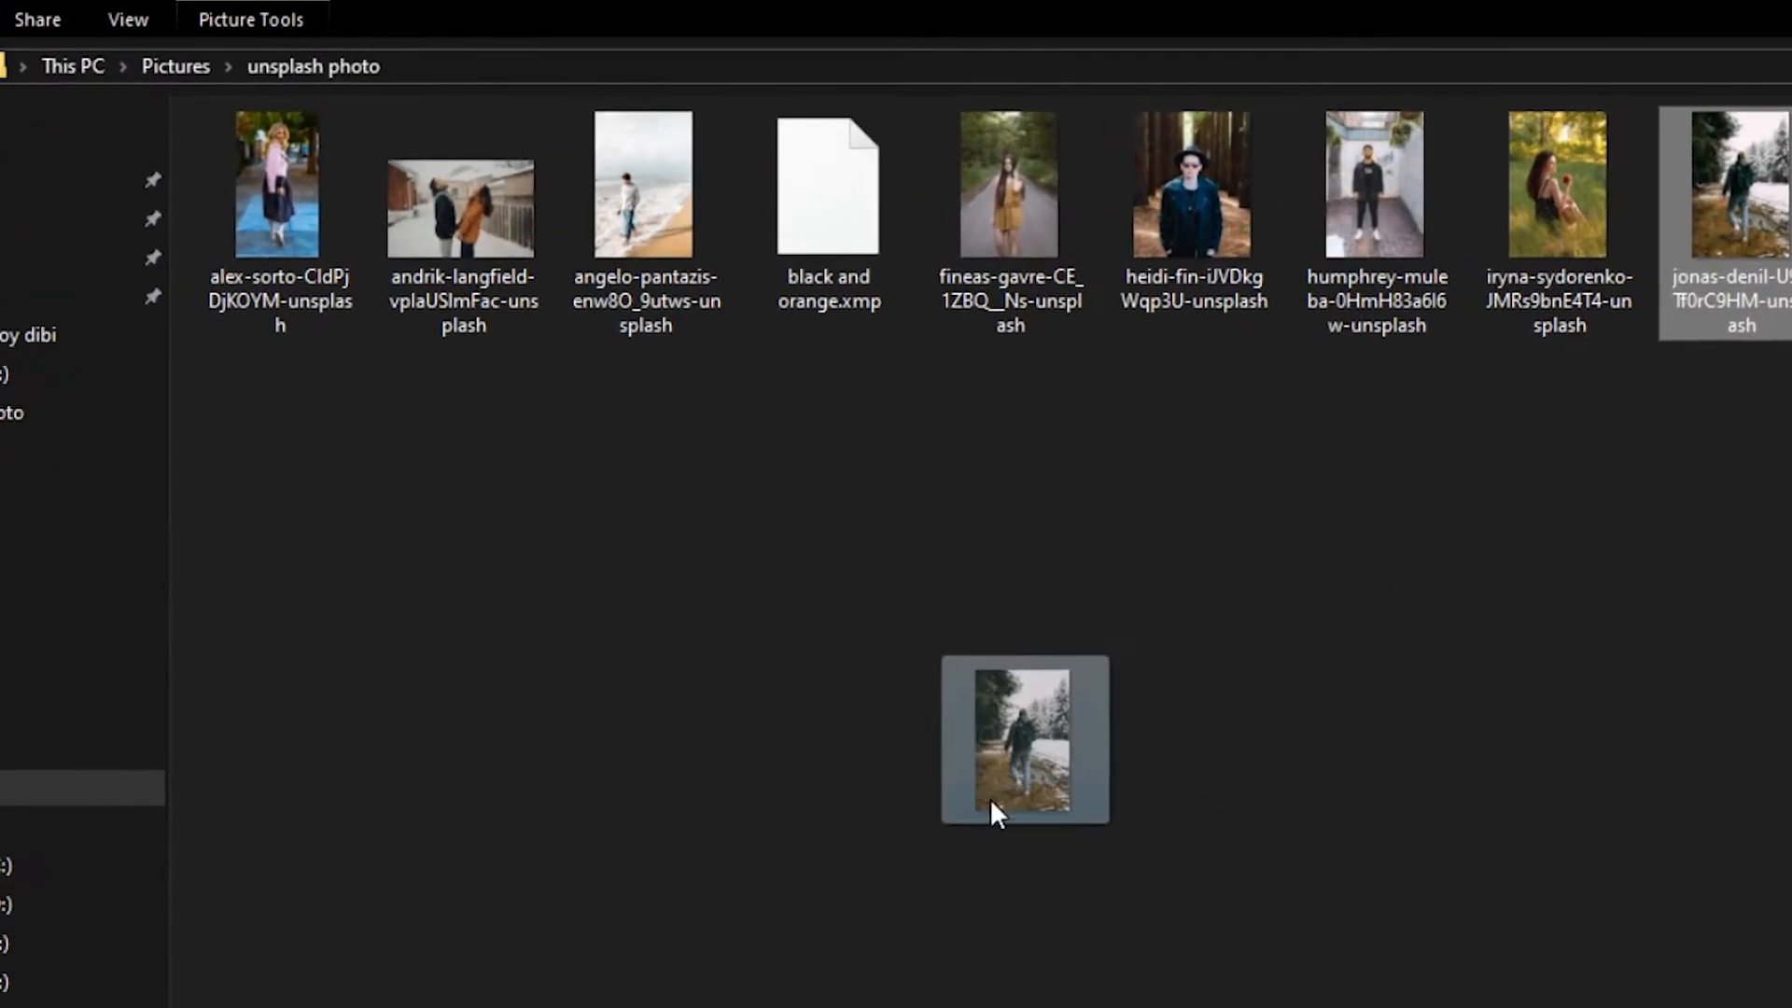
{"action": "left_click_drag", "start_coordinate": [992, 800], "coordinate": [767, 801]}
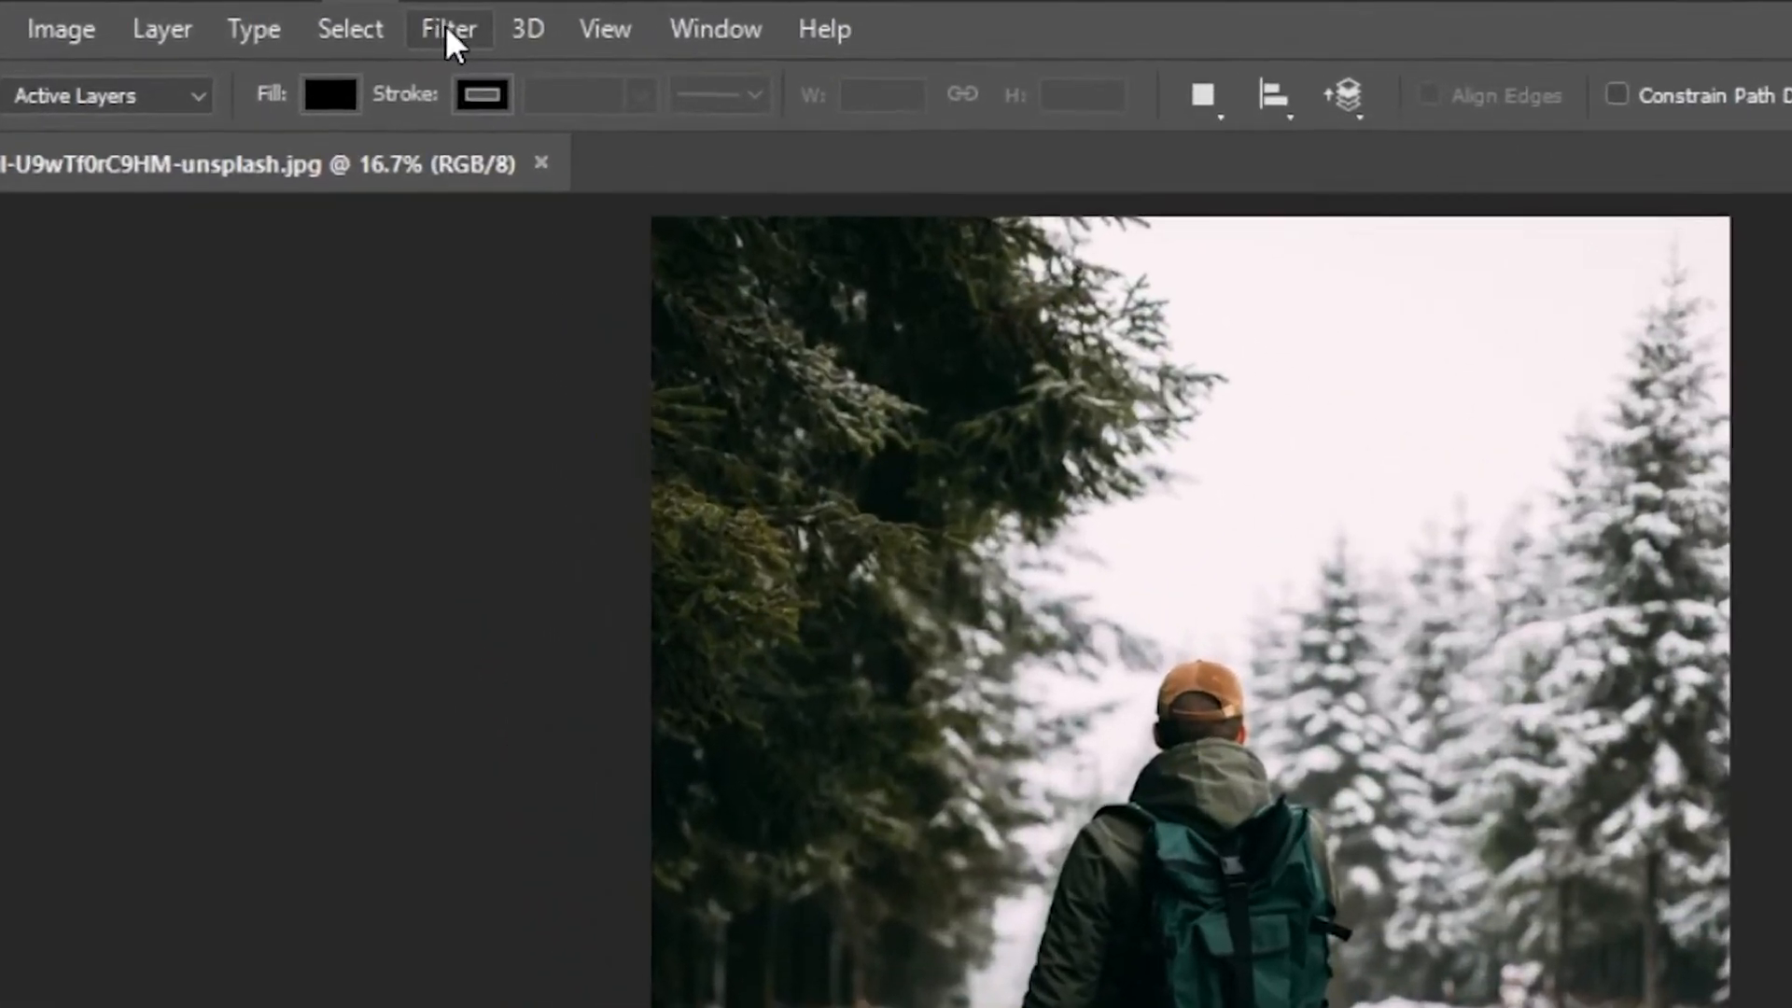
Apply the Camera Raw Filter to the forest photo with the settings loaded from black and orange.xmp
{"action": "left_click", "coordinate": [357, 16]}
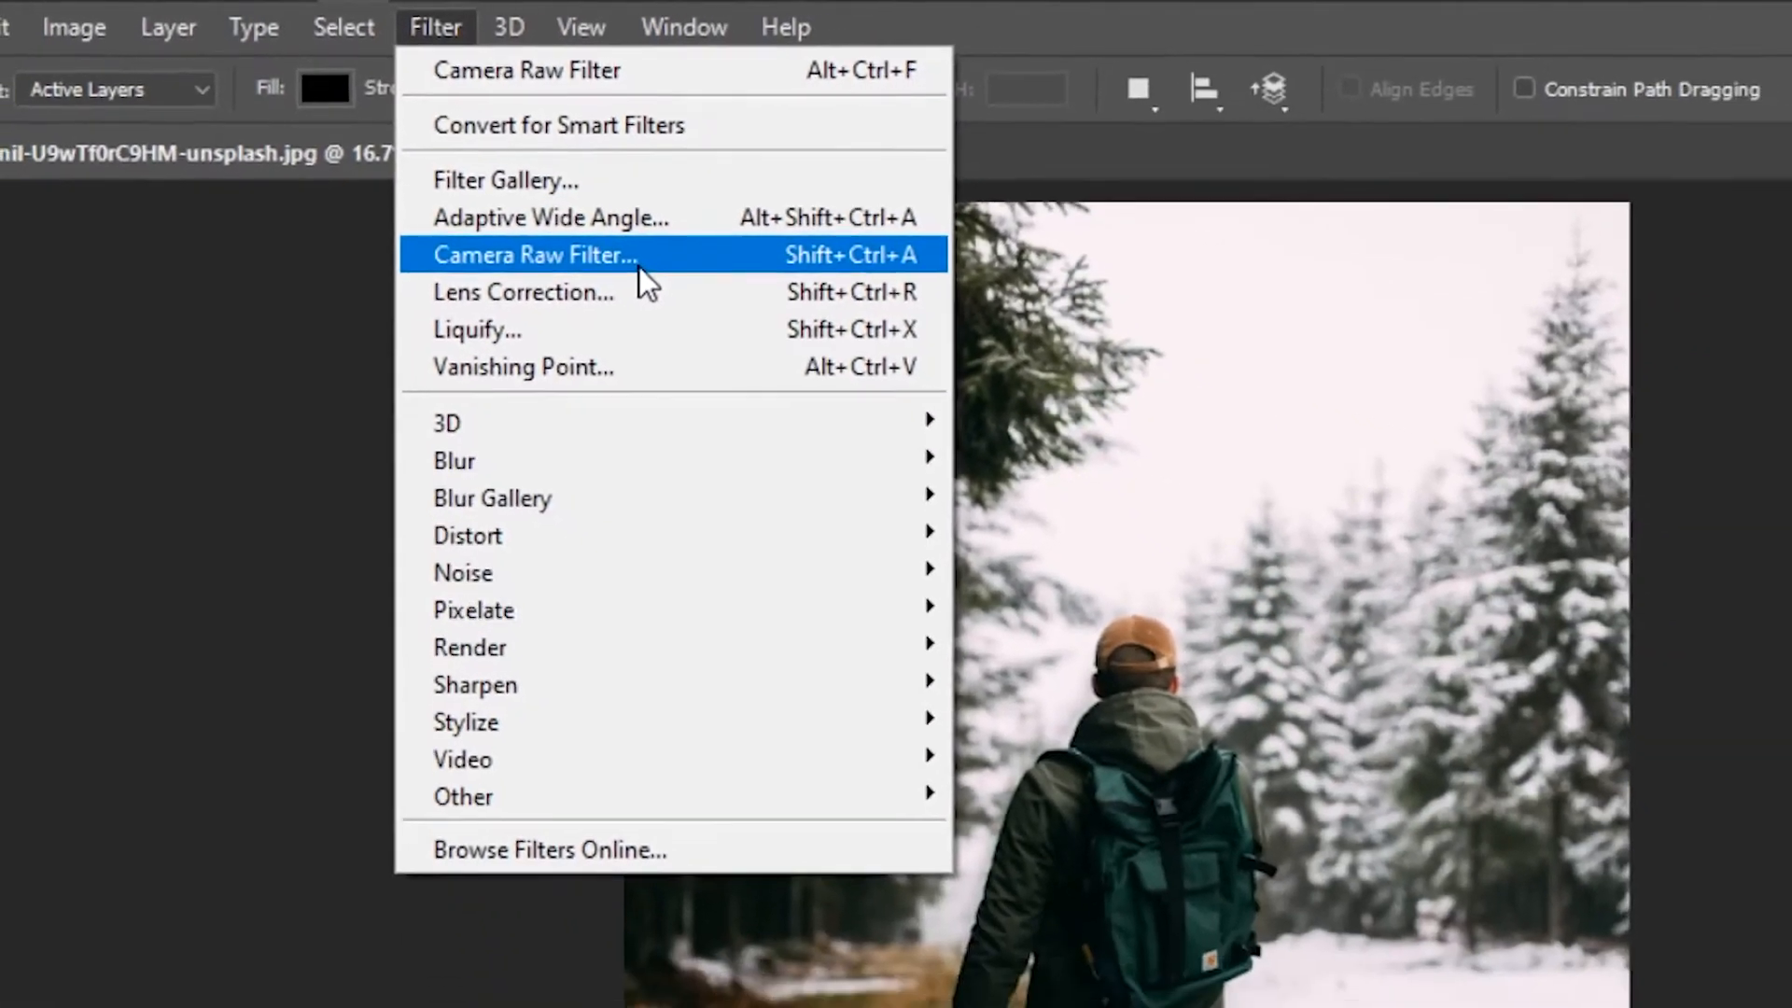
{"action": "left_click", "coordinate": [737, 331]}
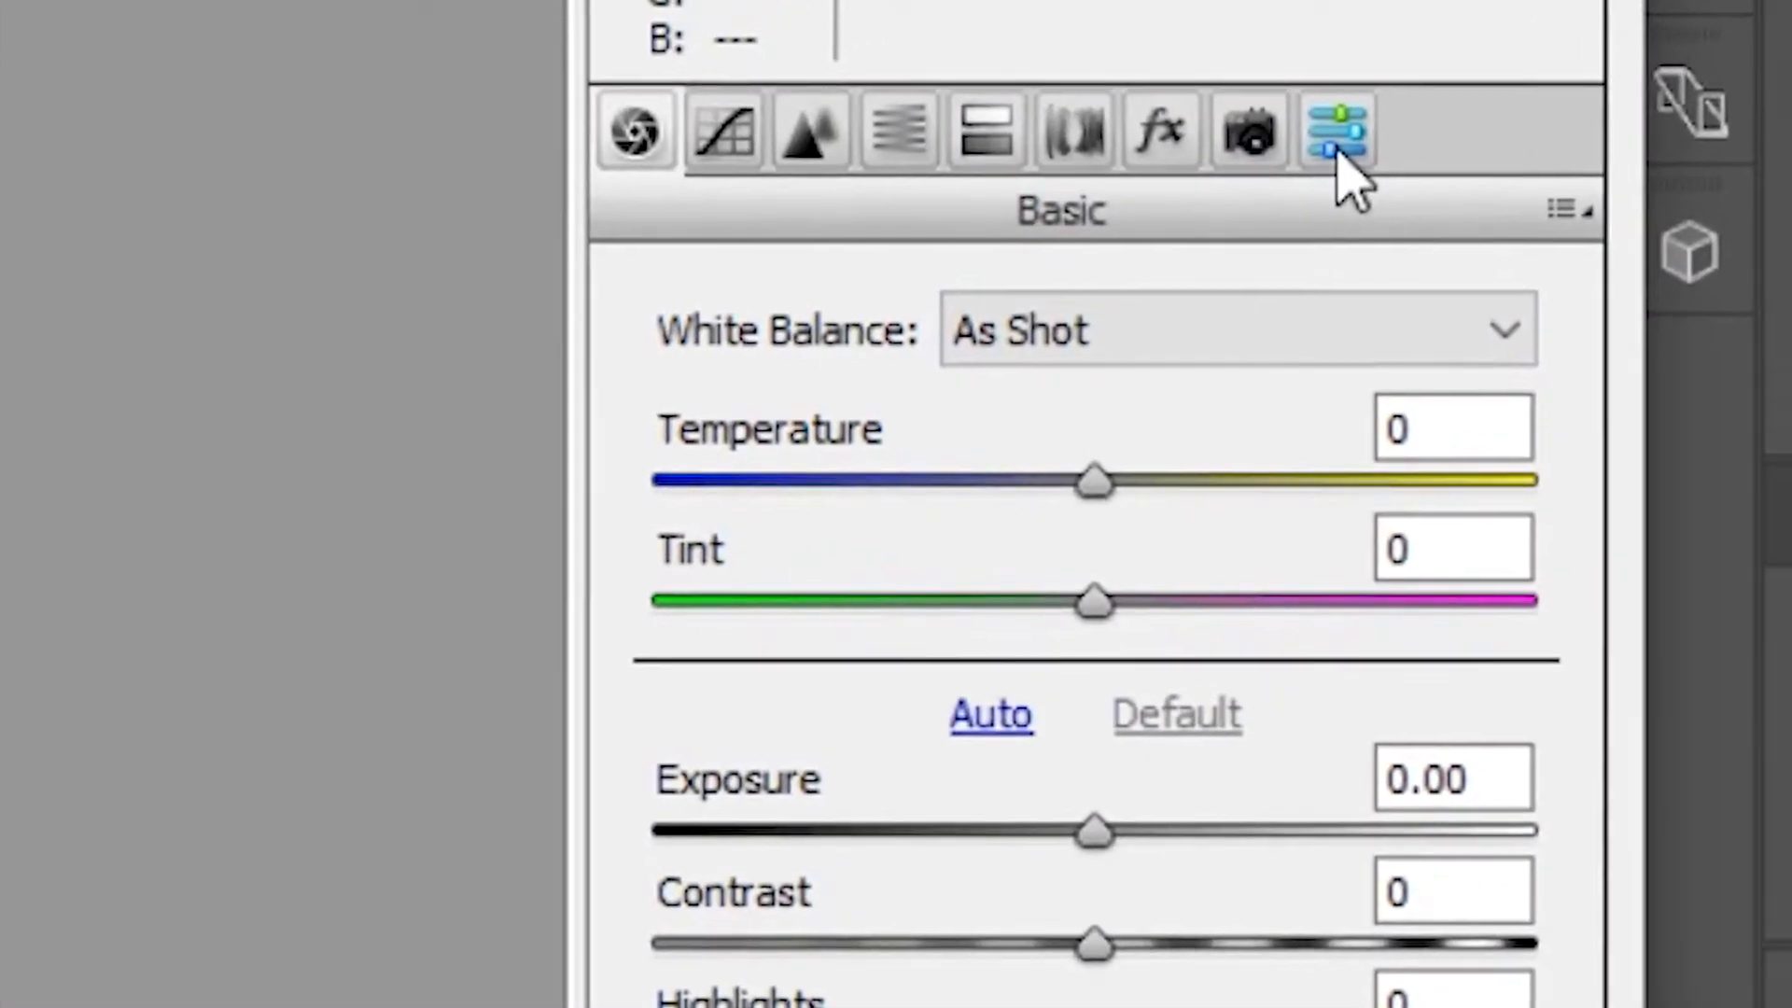
{"action": "left_click", "coordinate": [1393, 244]}
{"action": "left_click", "coordinate": [1396, 202]}
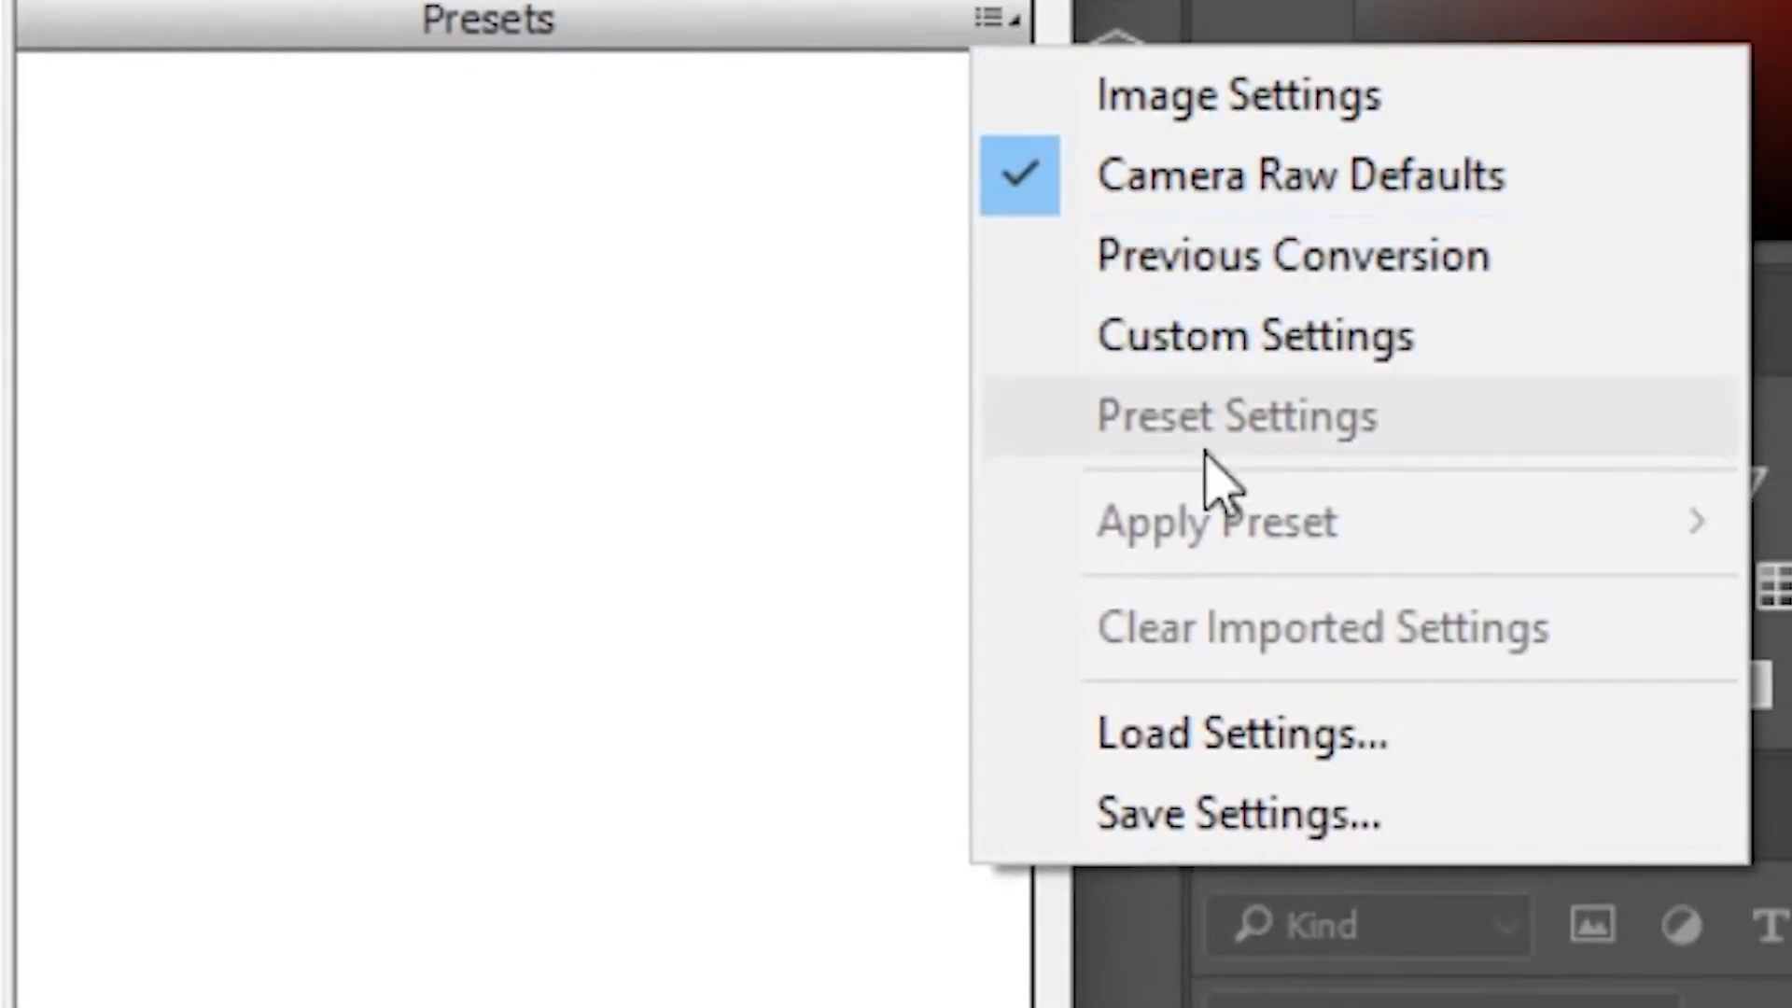
{"action": "left_click", "coordinate": [1255, 754]}
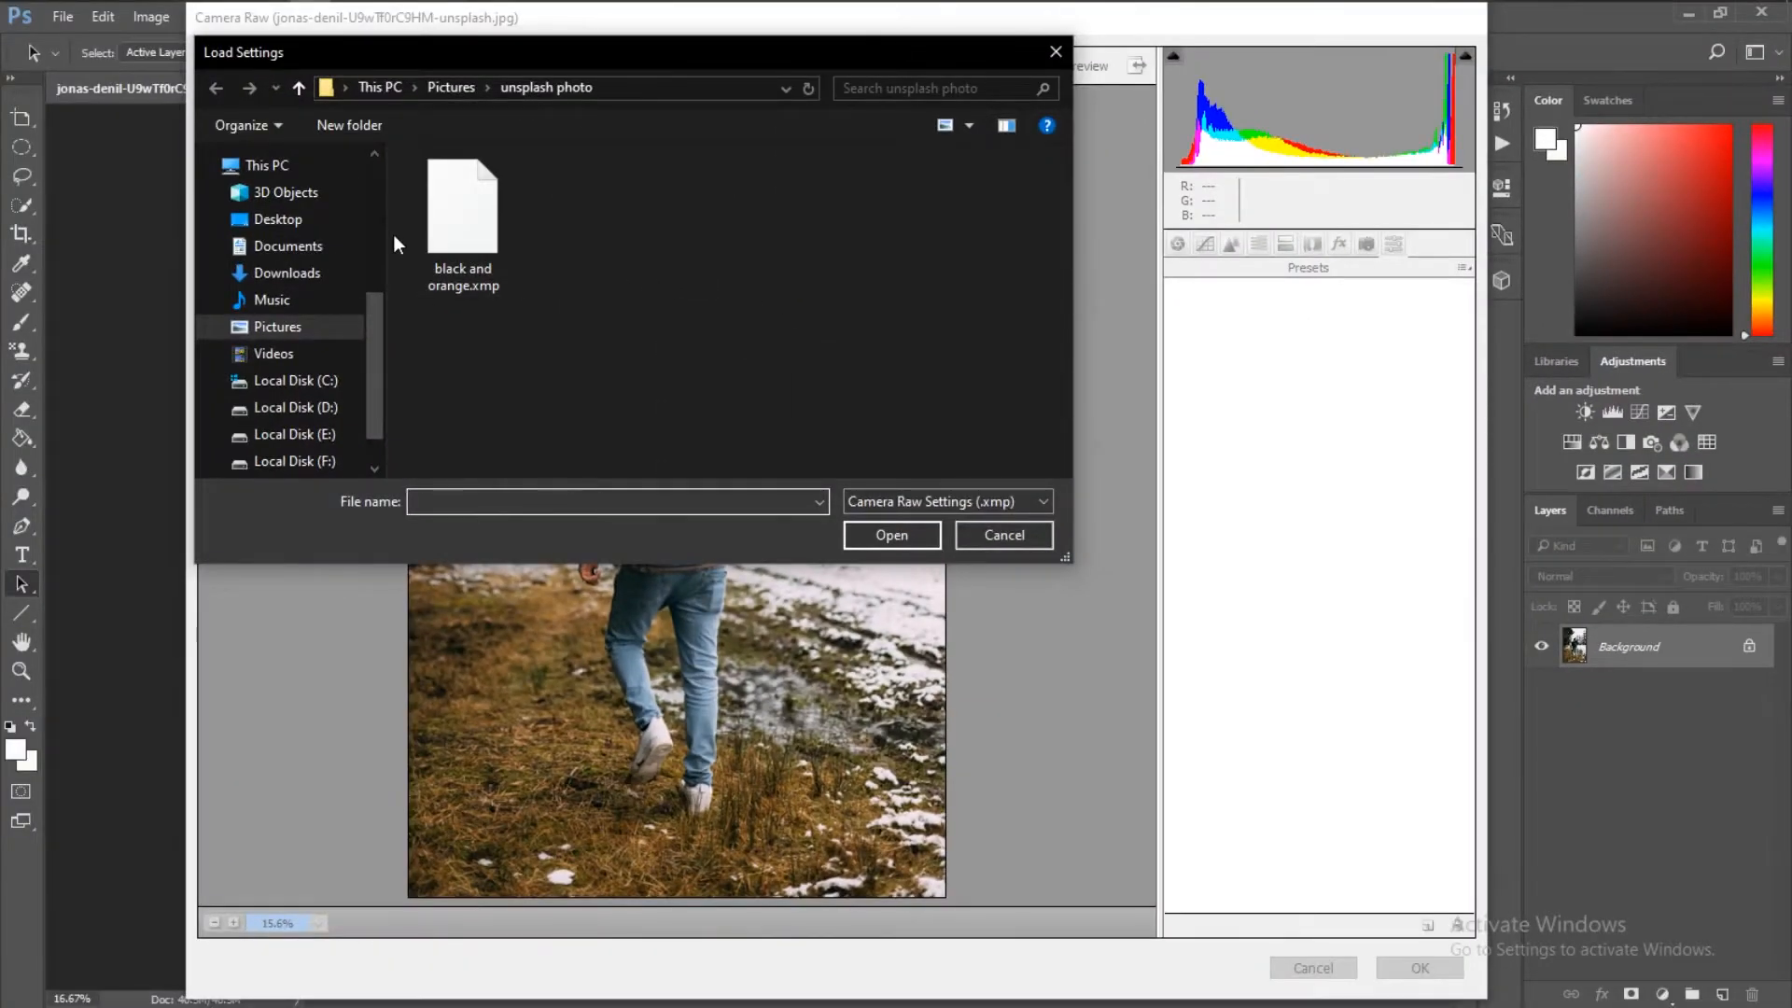
{"action": "left_click", "coordinate": [463, 233]}
{"action": "left_click", "coordinate": [891, 535]}
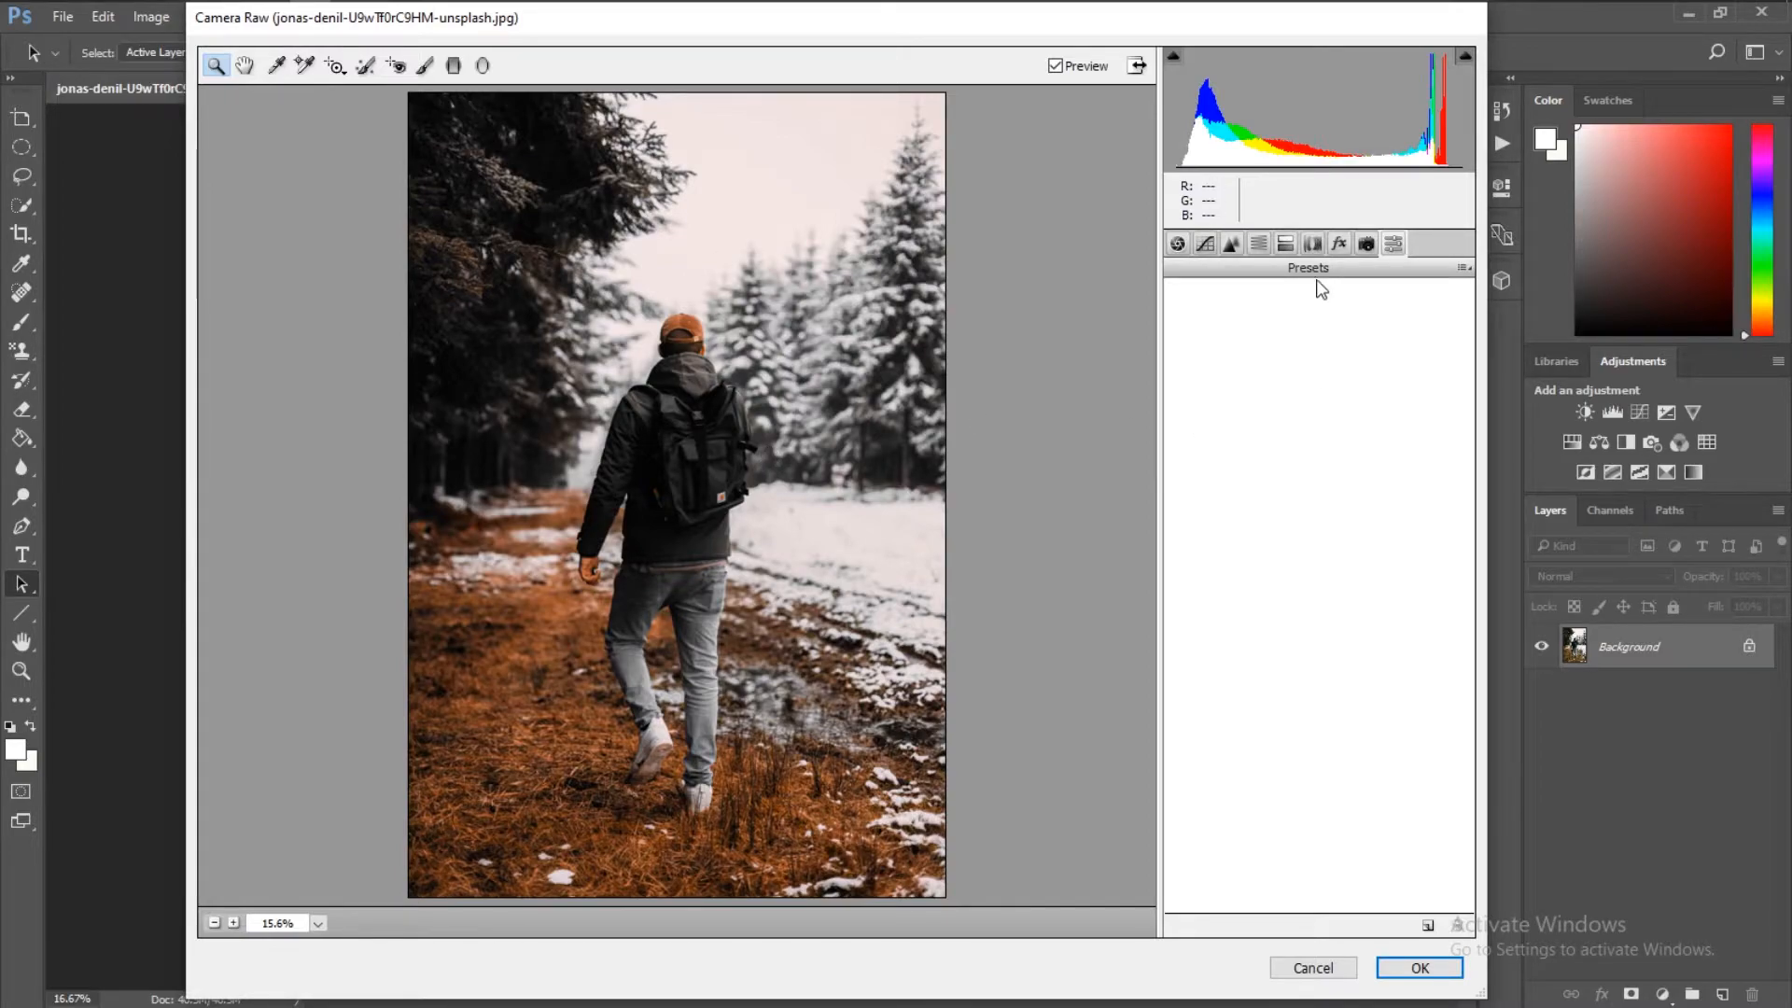
{"action": "left_click", "coordinate": [1178, 244]}
{"action": "left_click", "coordinate": [1419, 968]}
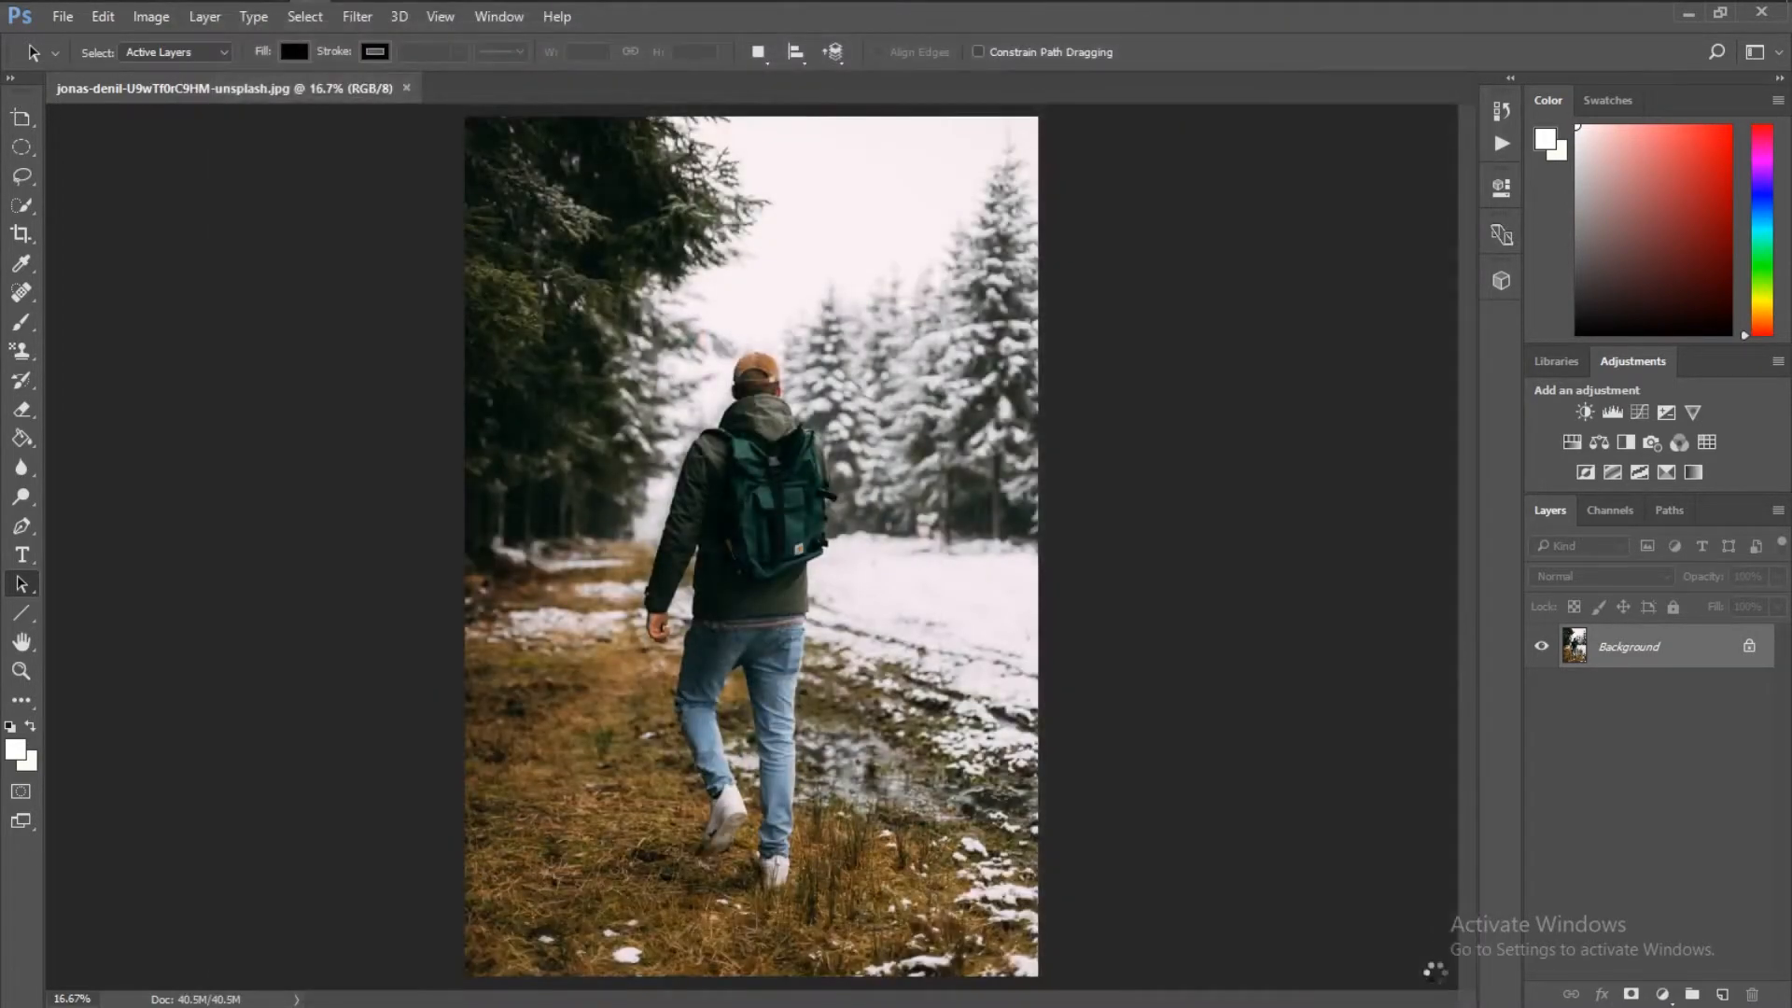